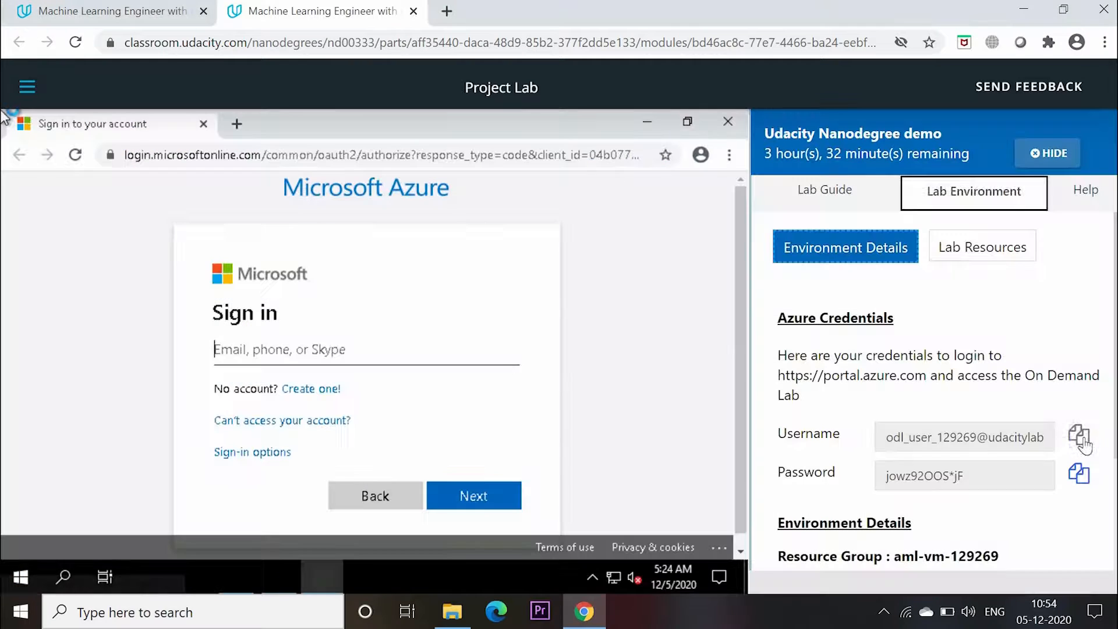
Sign in to Microsoft Azure with the username and password supplied in the lab's environment details
left_click(1079, 434)
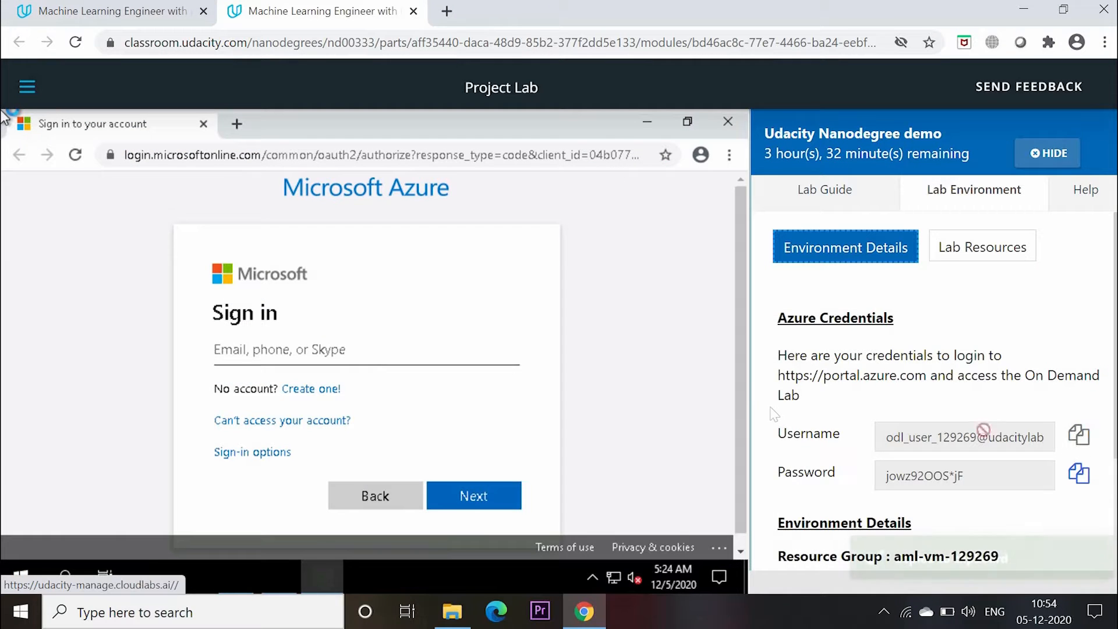
right_click(234, 352)
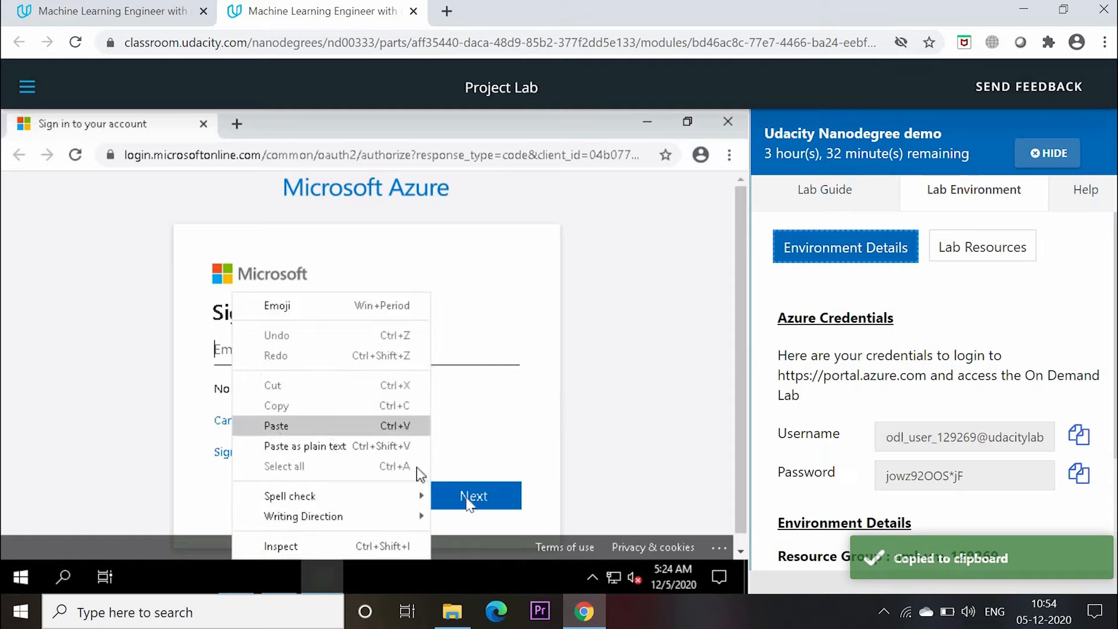
left_click(273, 426)
left_click(468, 497)
left_click(1078, 476)
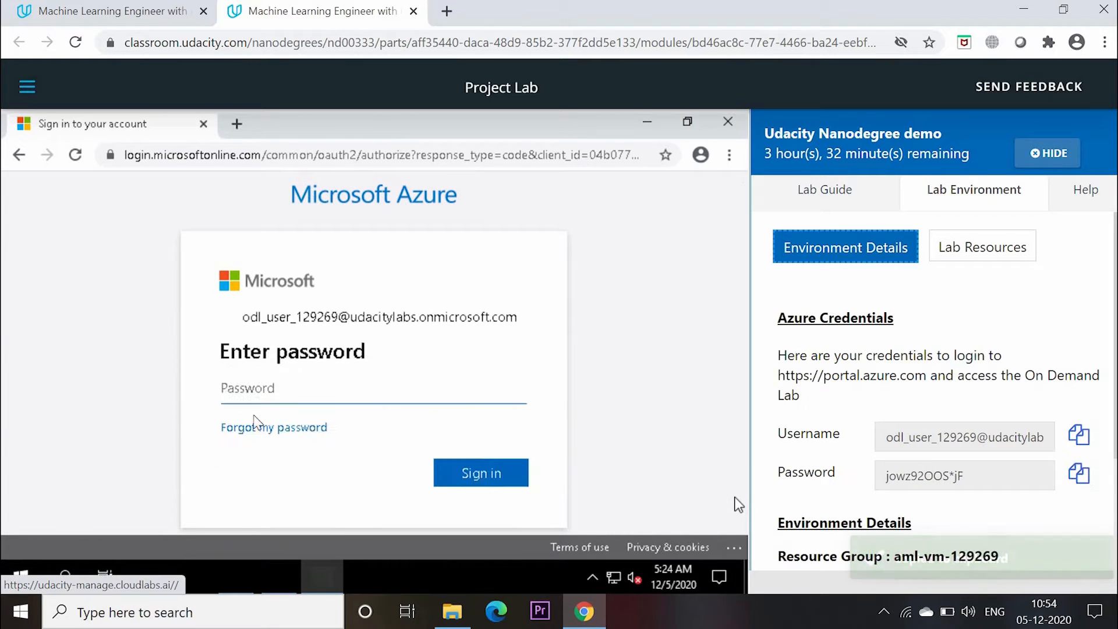
right_click(252, 389)
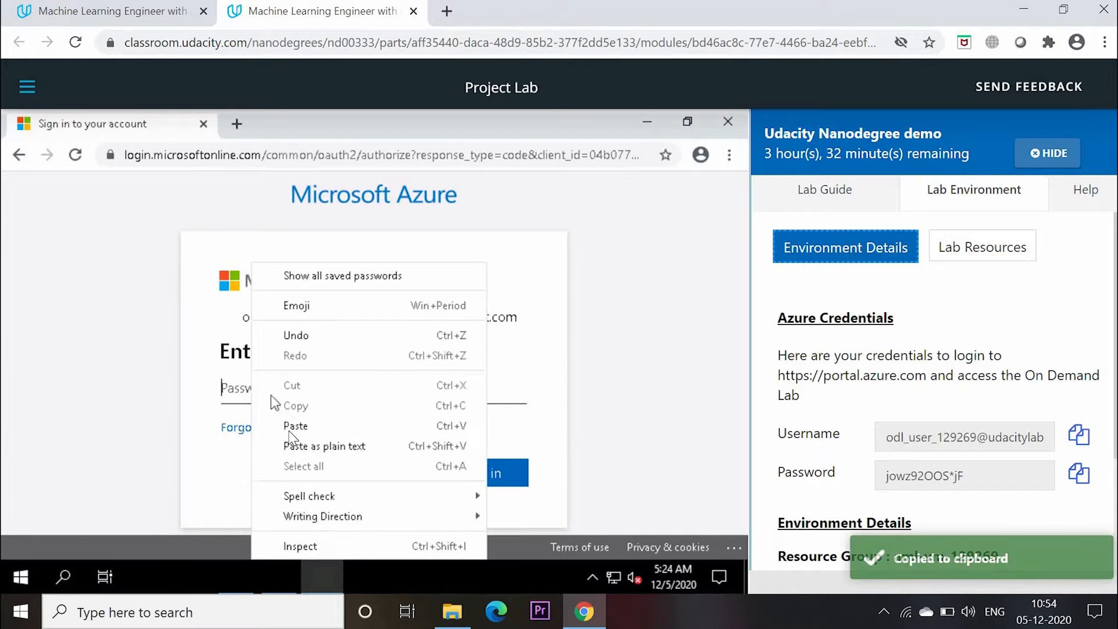
left_click(289, 432)
left_click(451, 473)
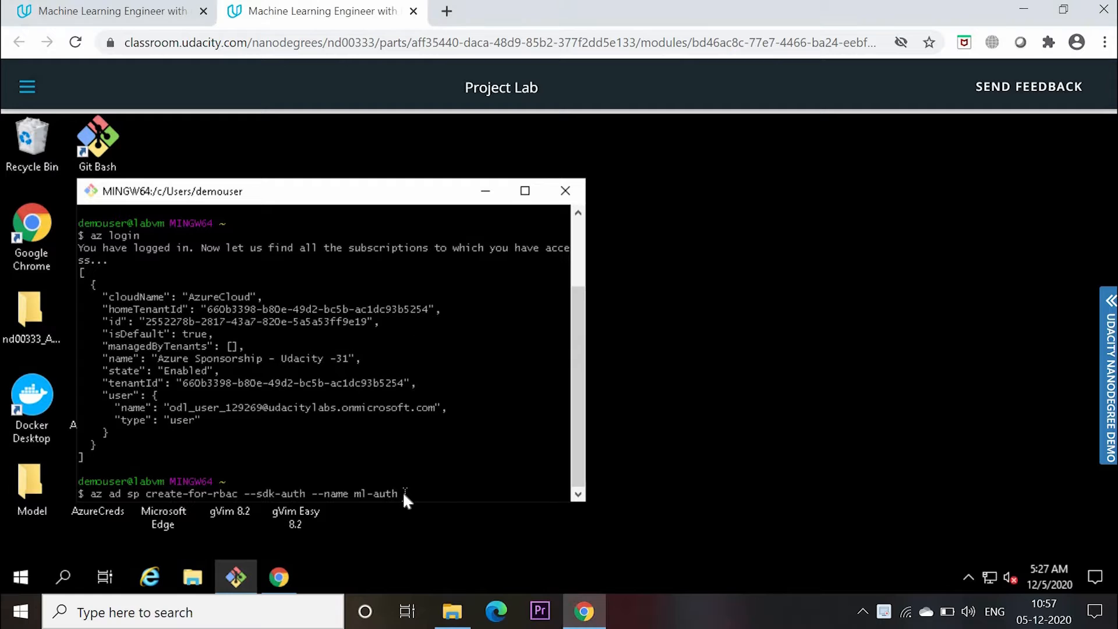
Create a service principal by running az ad sp create-for-rbac --sdk-auth --name ml-auth in Git Bash
key("Return")
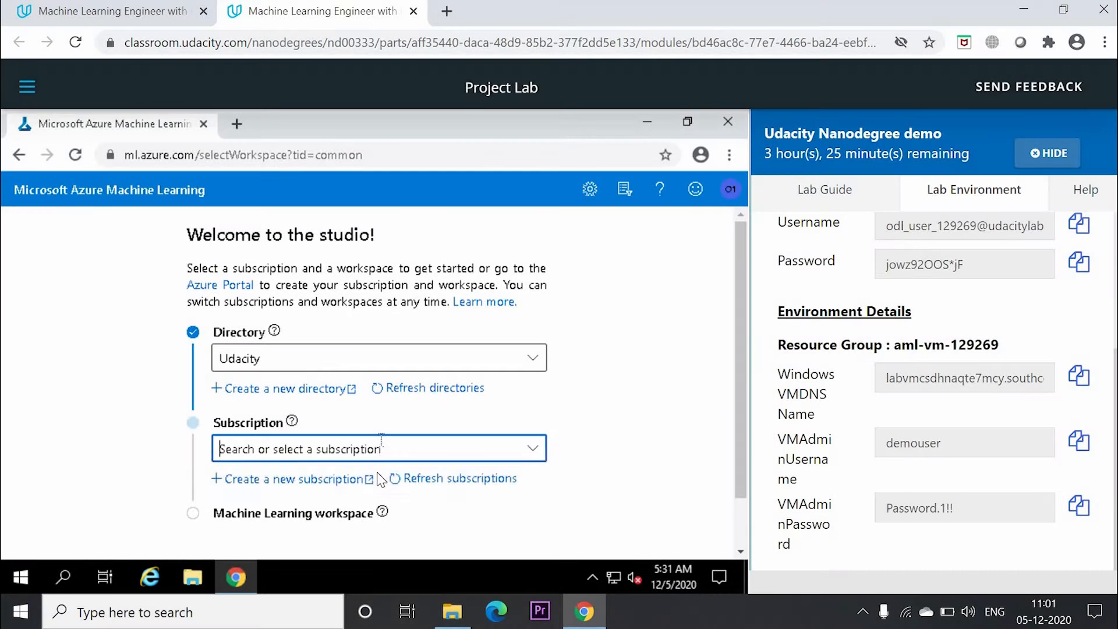
Enter the Machine Learning studio with subscription Azure Sponsorship - Udacity -31 and workspace quick-starts-ws-129269
left_click(379, 478)
scroll(408, 477, "down", 2)
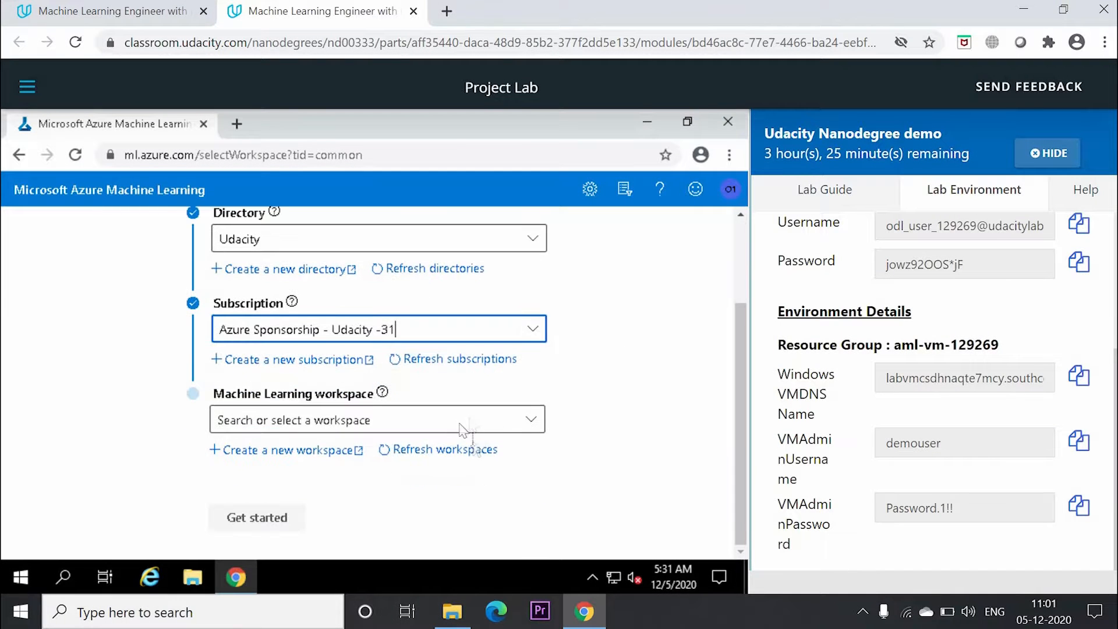
left_click(449, 420)
left_click(411, 466)
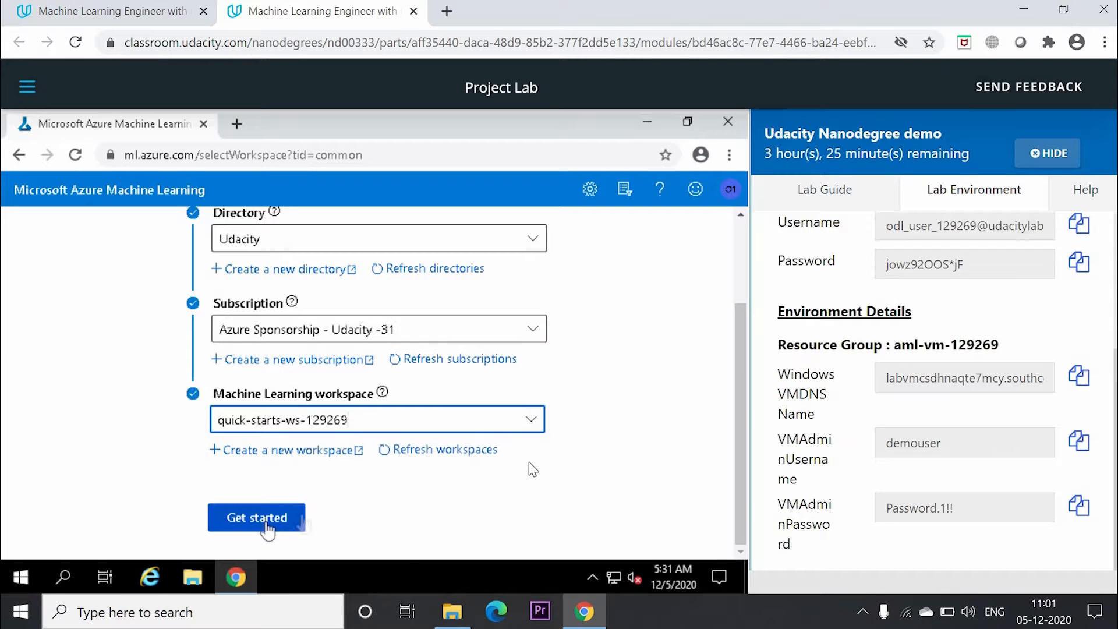
left_click(256, 517)
Open the registered Bank-marketing dataset and examine its details and all columns of its data preview
left_click(71, 447)
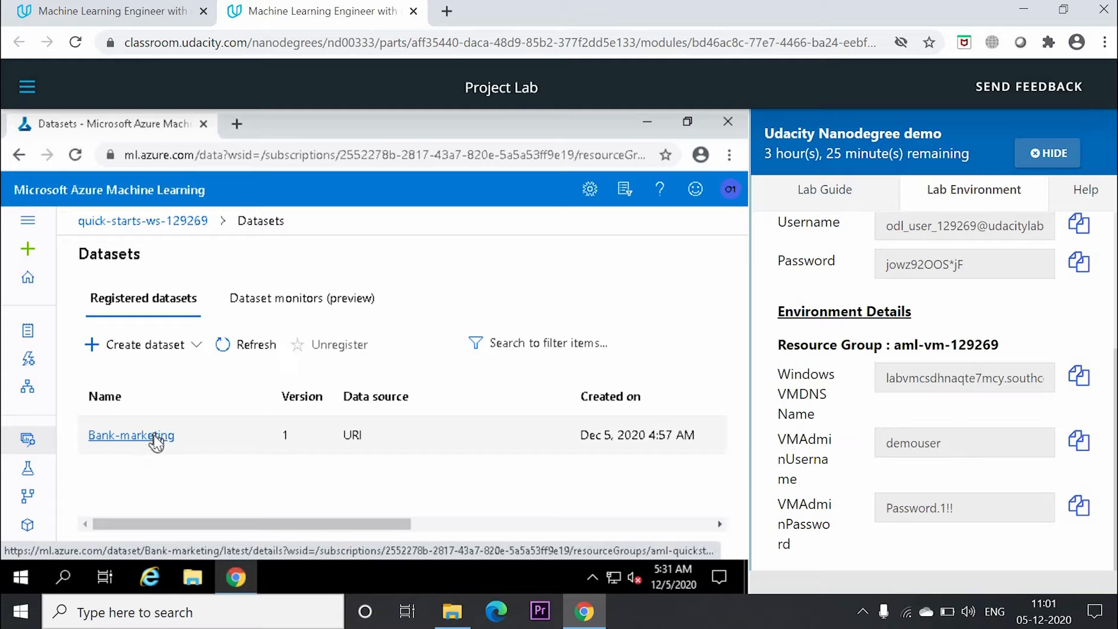
left_click(156, 442)
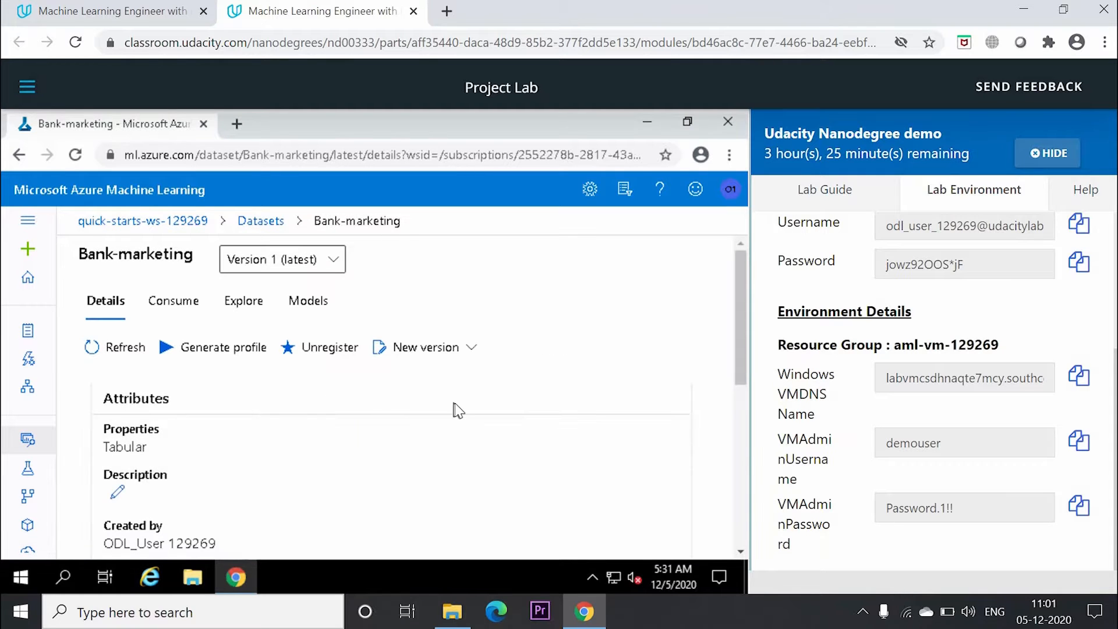
scroll(458, 410, "down", 6)
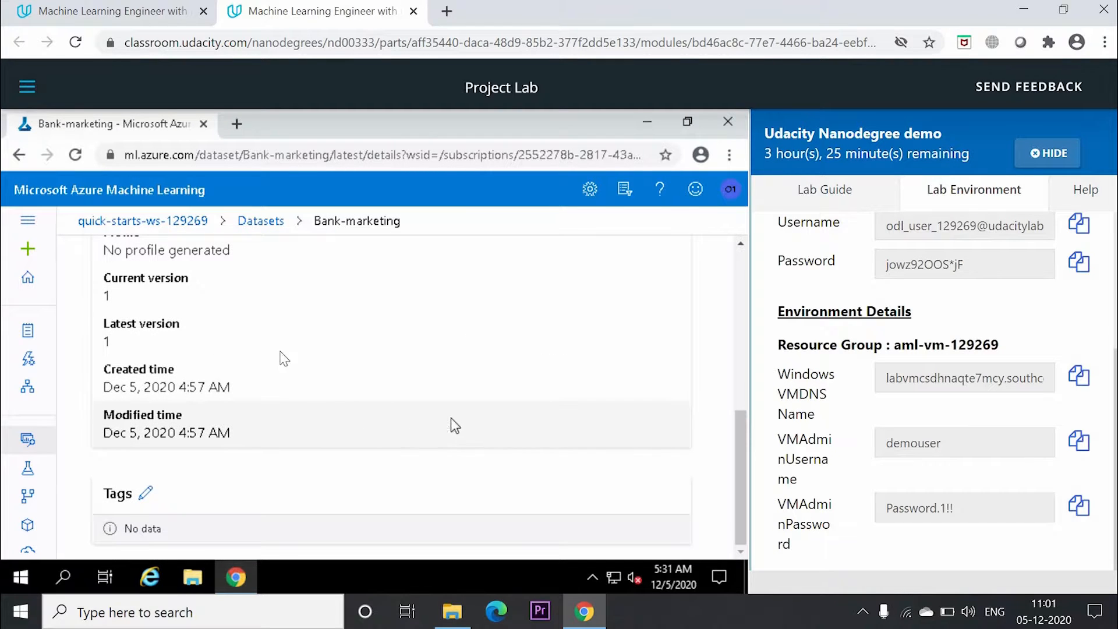
scroll(301, 366, "up", 6)
left_click(243, 301)
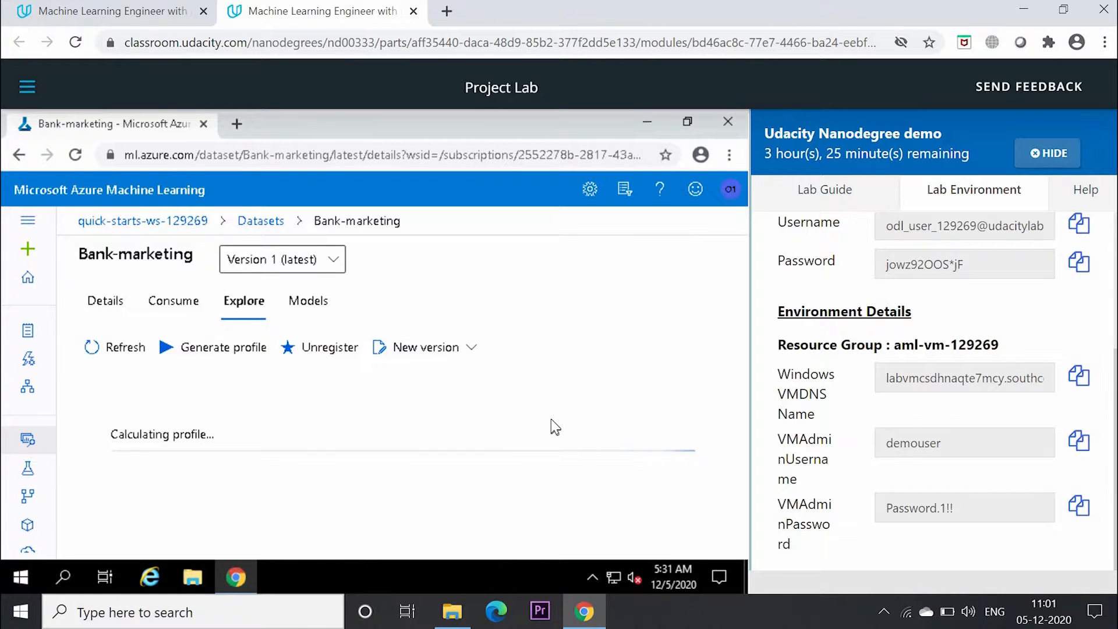
scroll(550, 427, "down", 1)
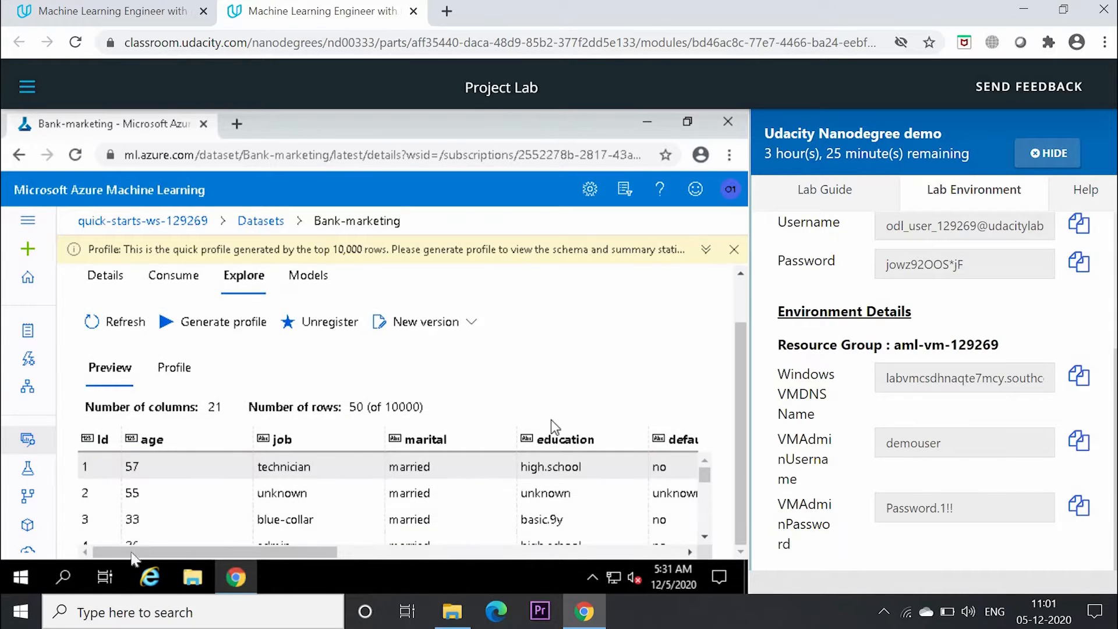
left_click_drag(193, 553, 693, 554)
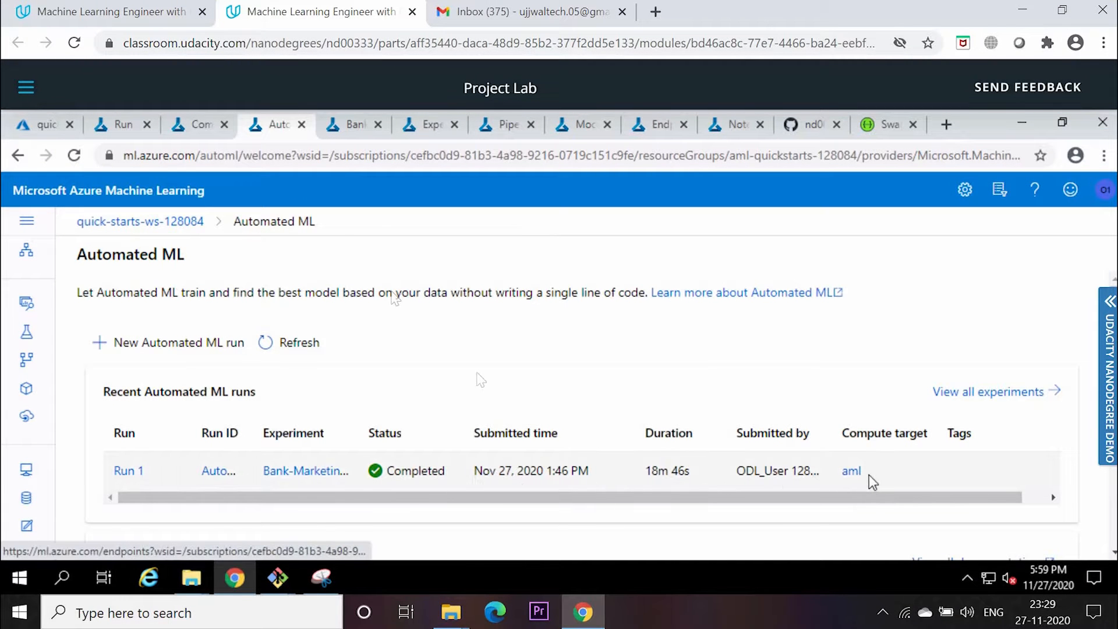
Check the compute instances, and open the Automated ML Run 1 to review its details and best model summary
left_click(192, 131)
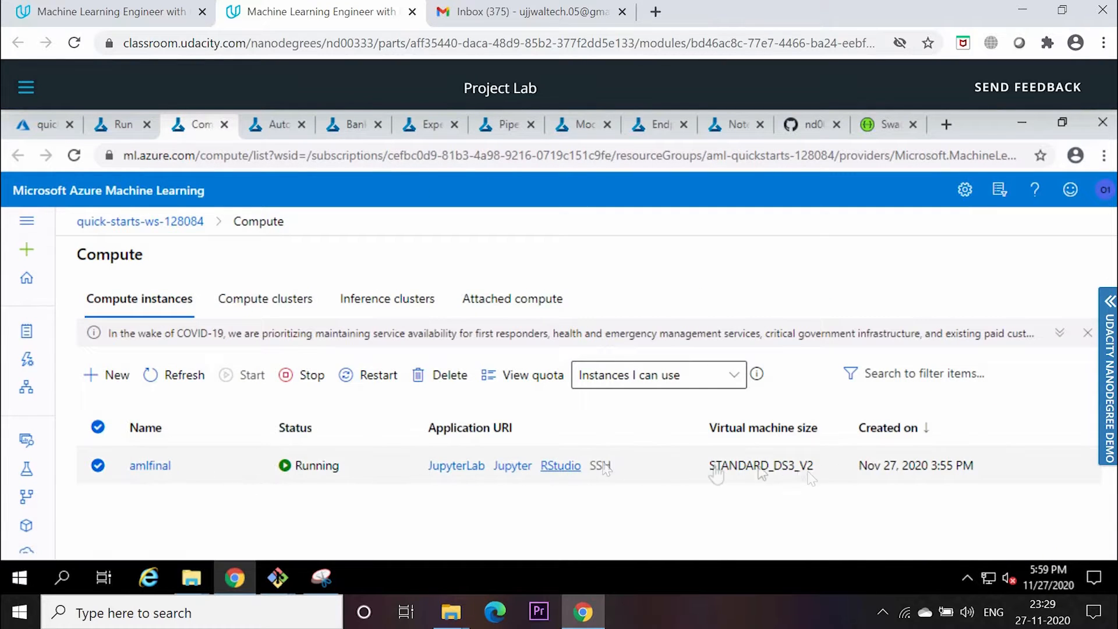
left_click(258, 126)
left_click(128, 471)
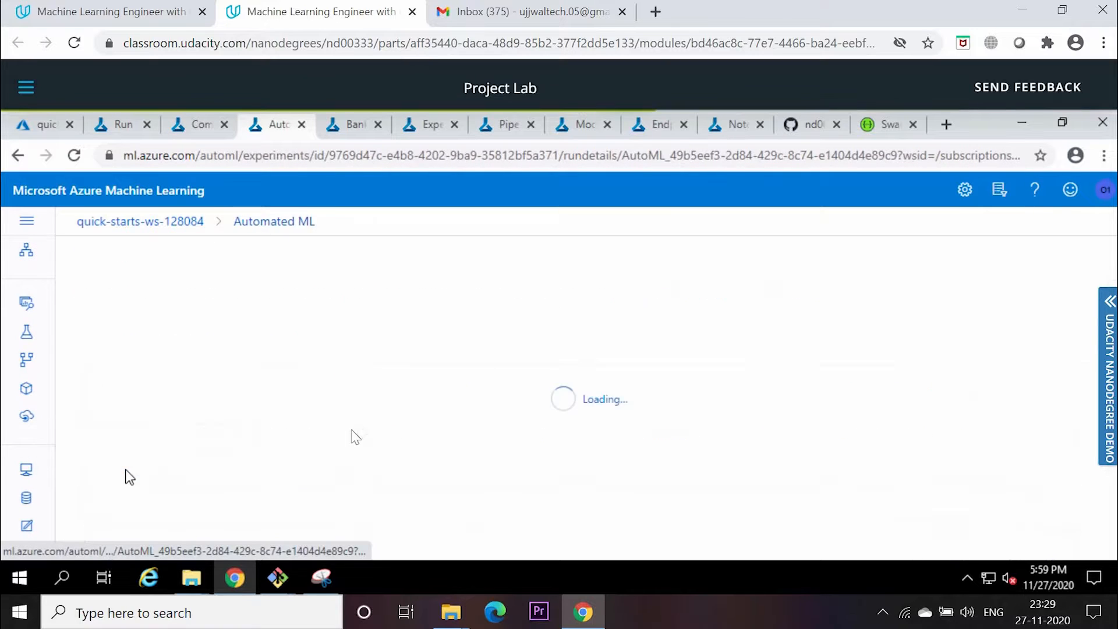
left_click(1094, 524)
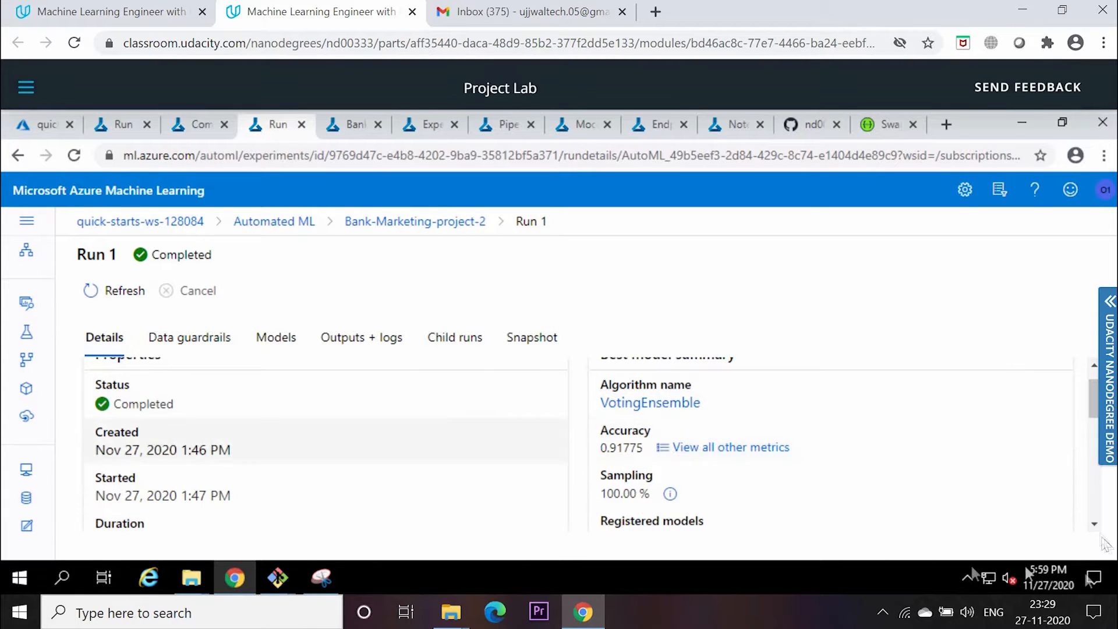
scroll(1095, 526, "down", 2)
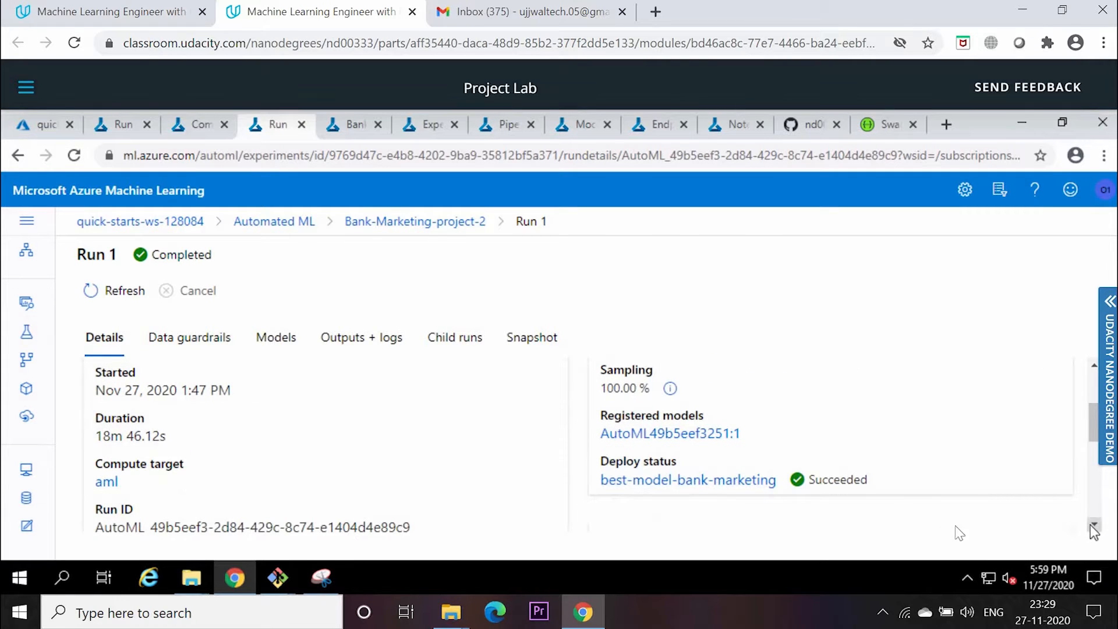
scroll(1094, 526, "down", 1)
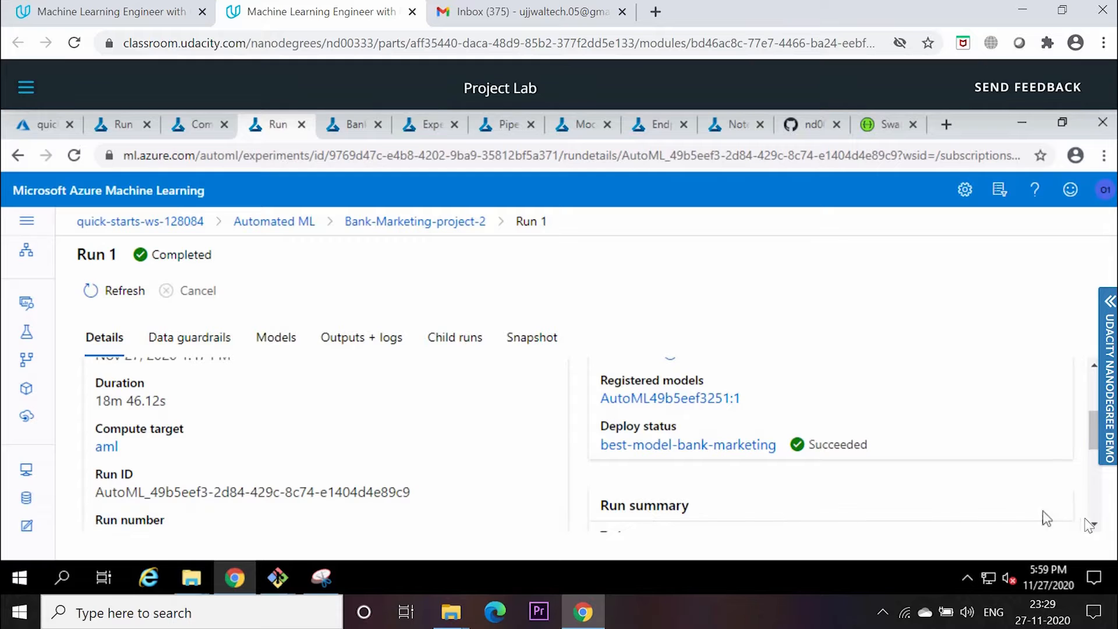
scroll(1094, 525, "down", 5)
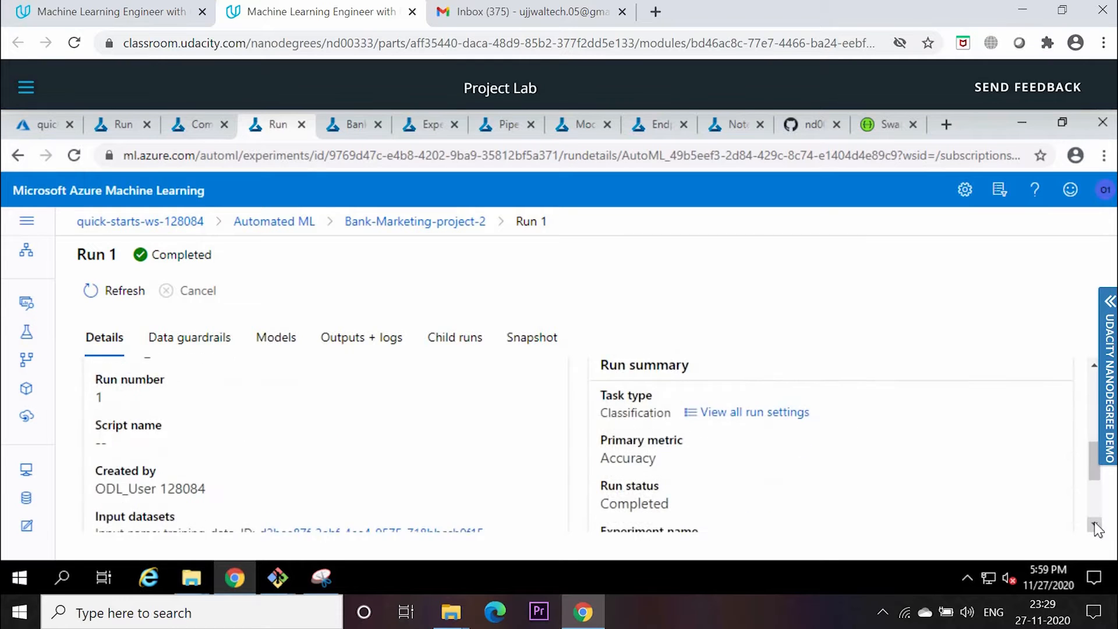
scroll(1098, 528, "down", 1)
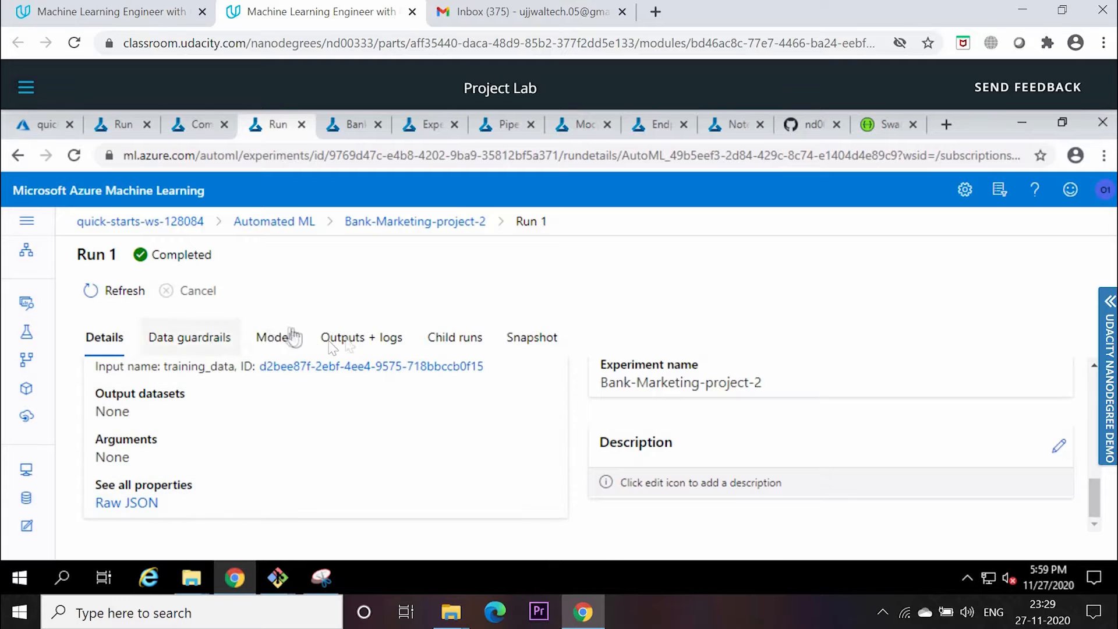
Review the data guardrails of Run 1 and look through its list of trained models
left_click(179, 344)
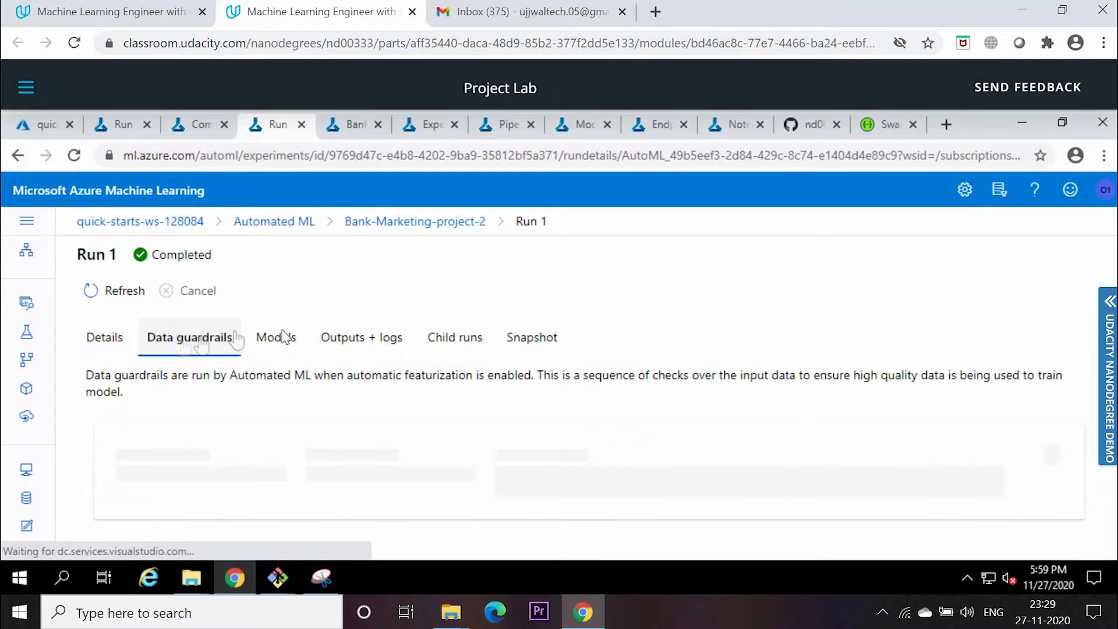
left_click(280, 343)
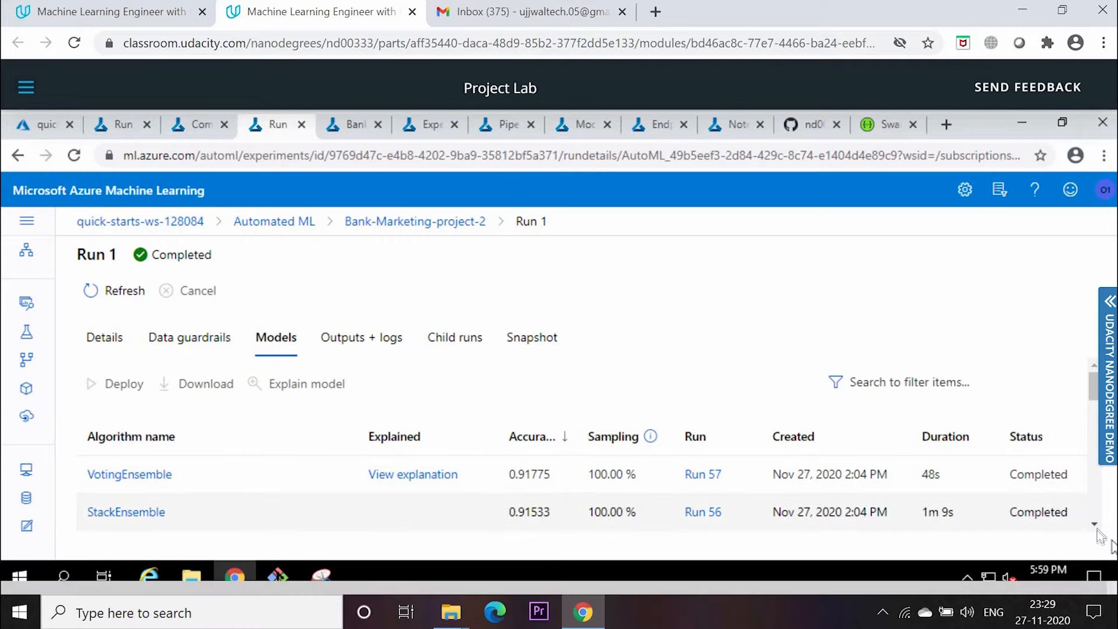
scroll(1095, 527, "down", 8)
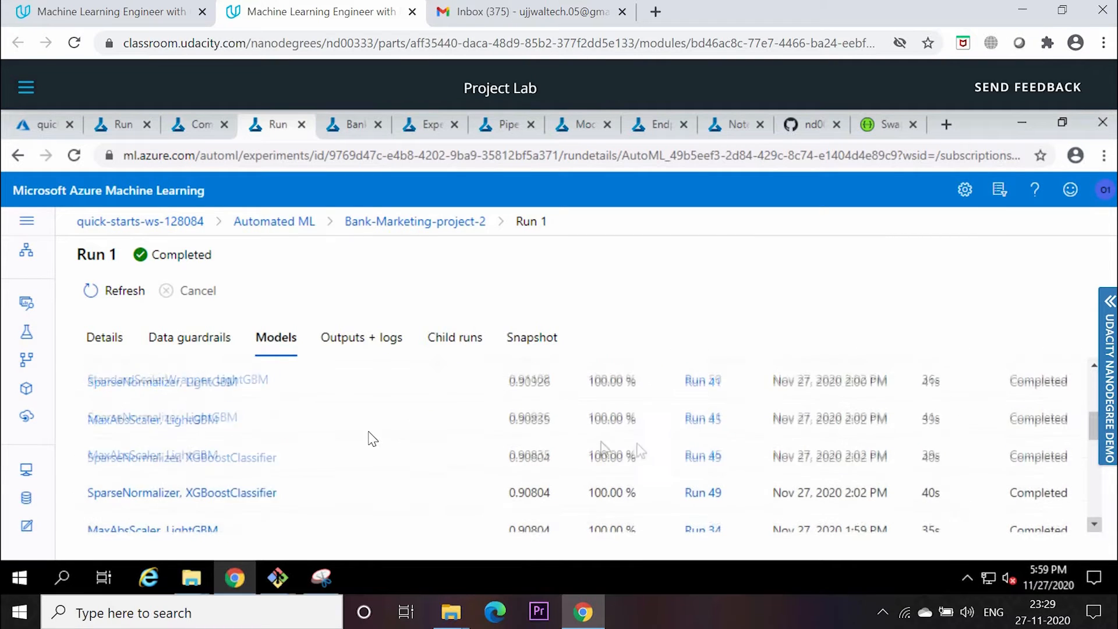
scroll(371, 438, "up", 8)
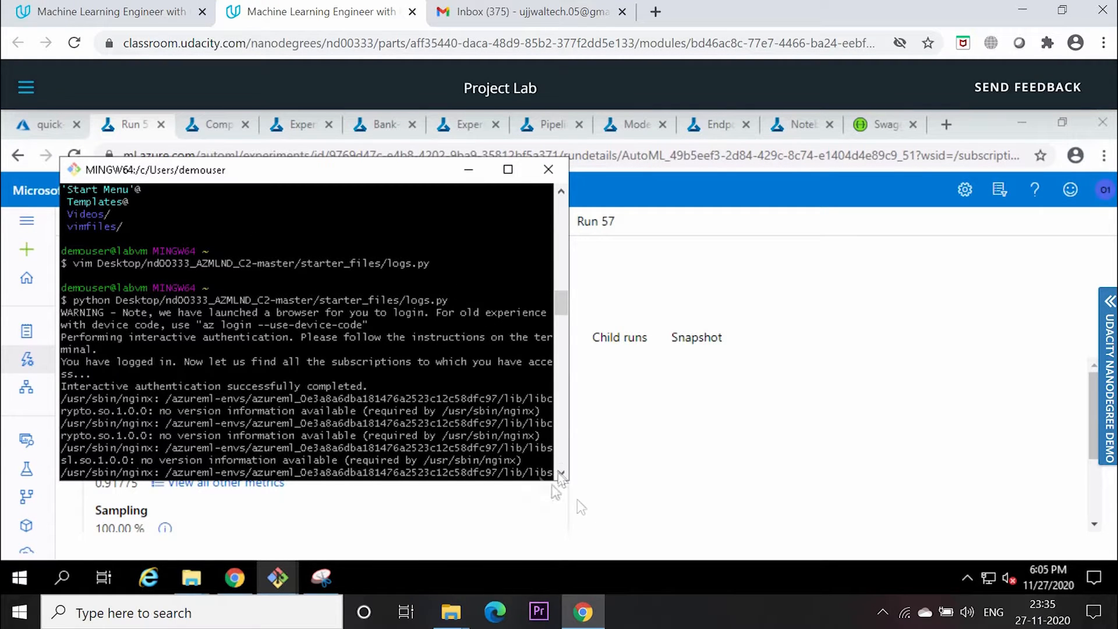
Read through the terminal output of the logs.py script and the Swagger UI image download below it
scroll(562, 477, "down", 7)
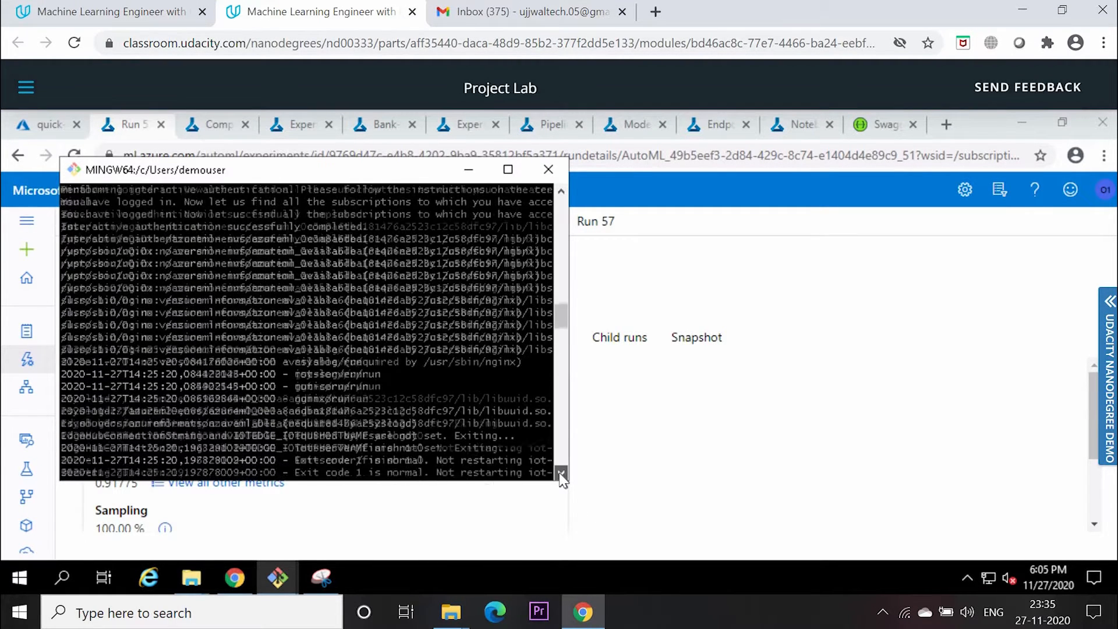
scroll(562, 478, "down", 3)
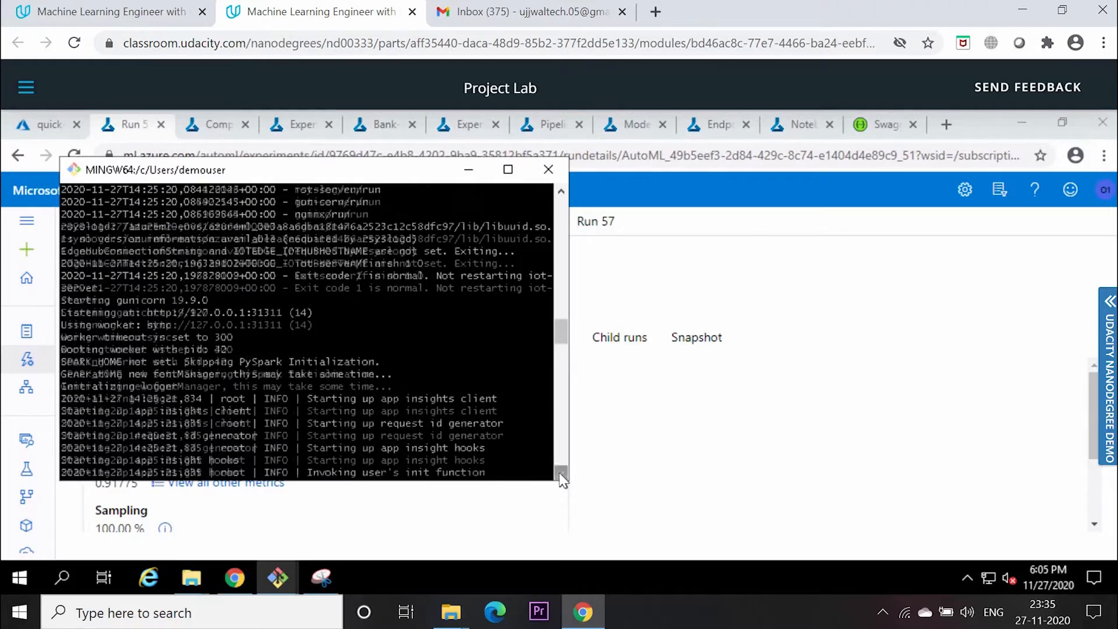
scroll(562, 478, "down", 3)
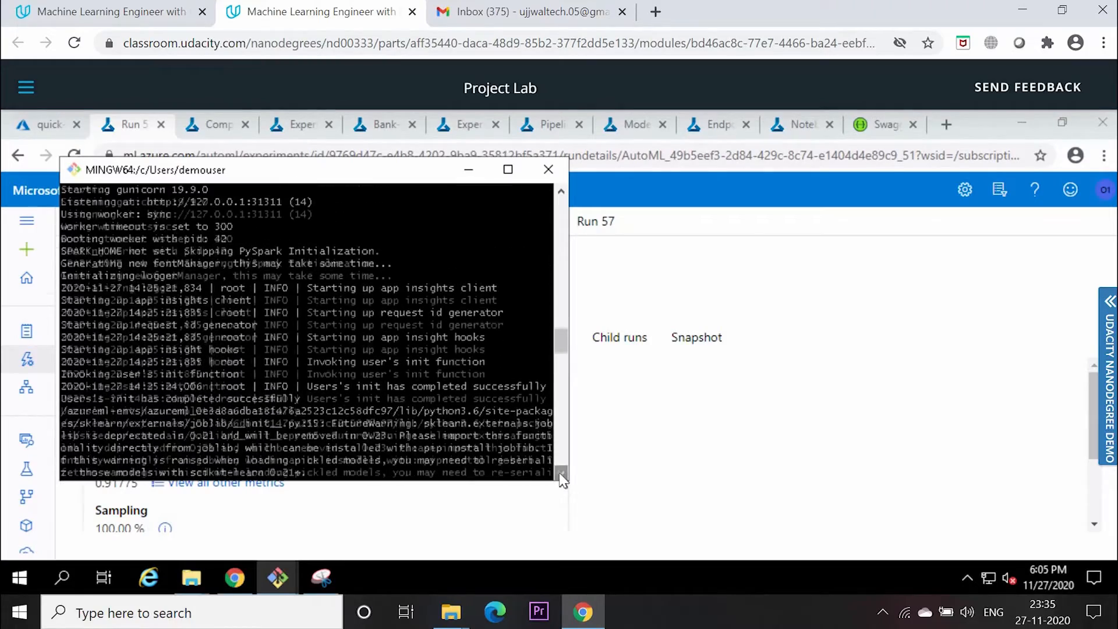
scroll(562, 478, "down", 4)
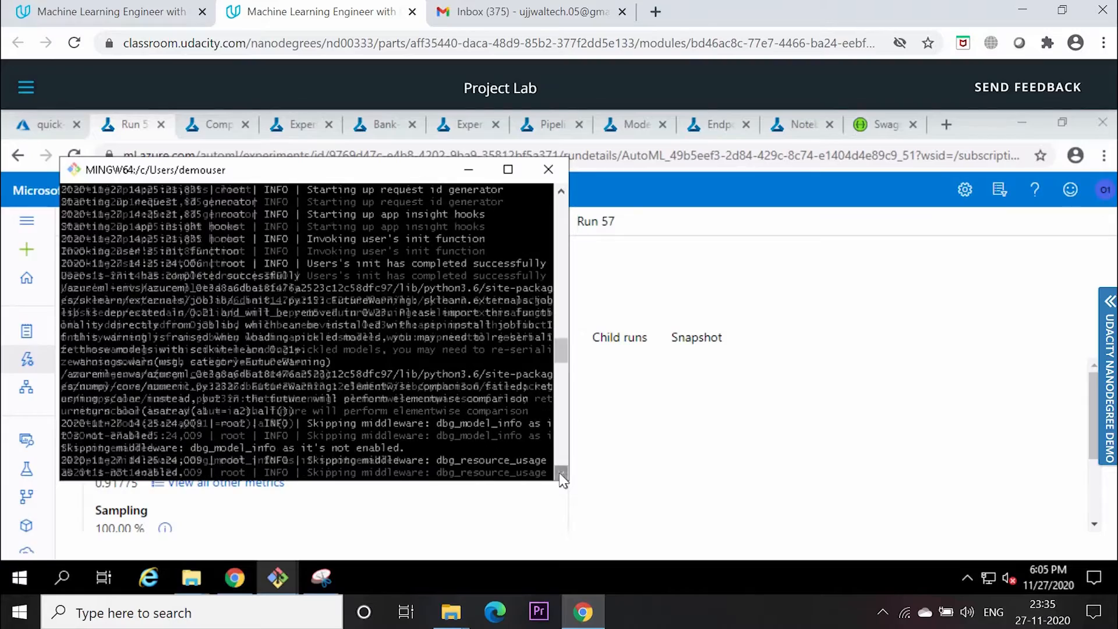
scroll(562, 477, "down", 4)
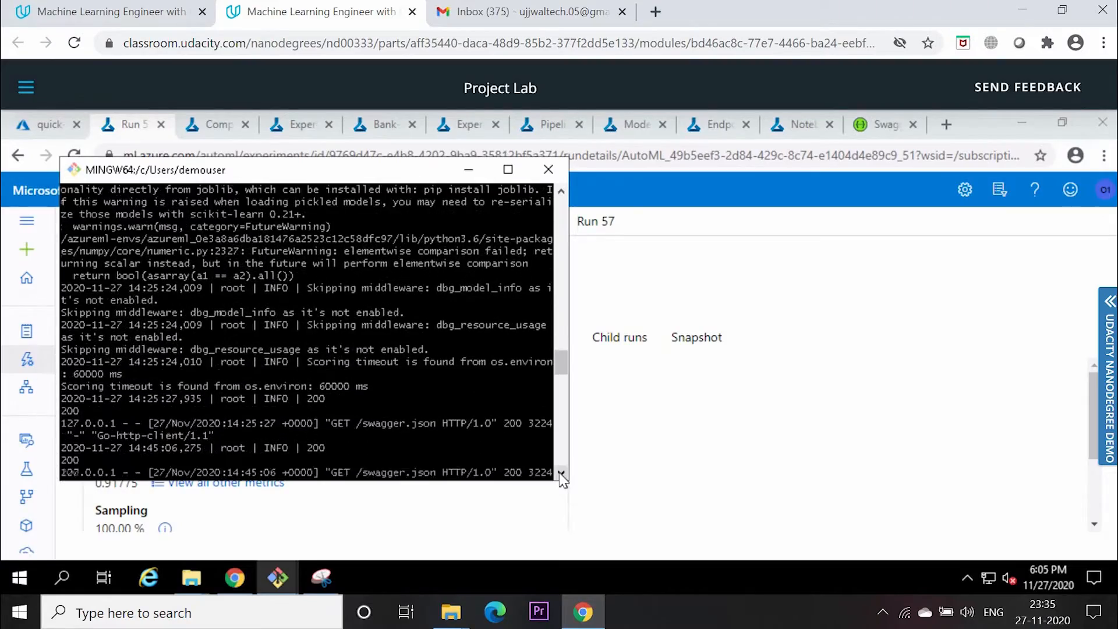
scroll(562, 478, "down", 4)
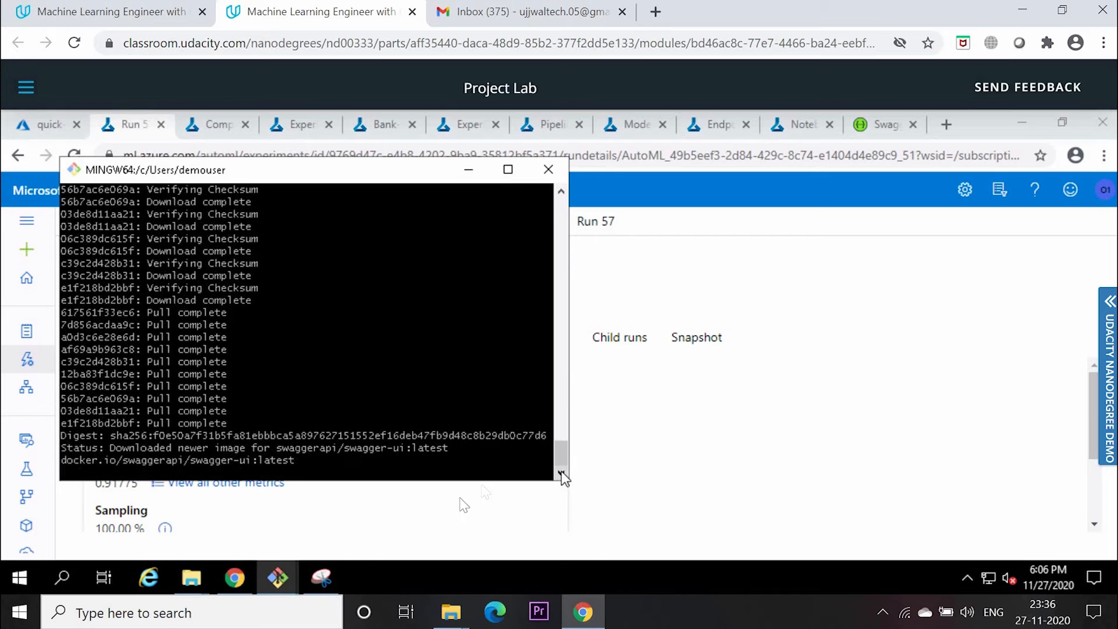
Bring up the Git Bash window running swagger.sh and examine its commands and request log
mouse_move(287, 568)
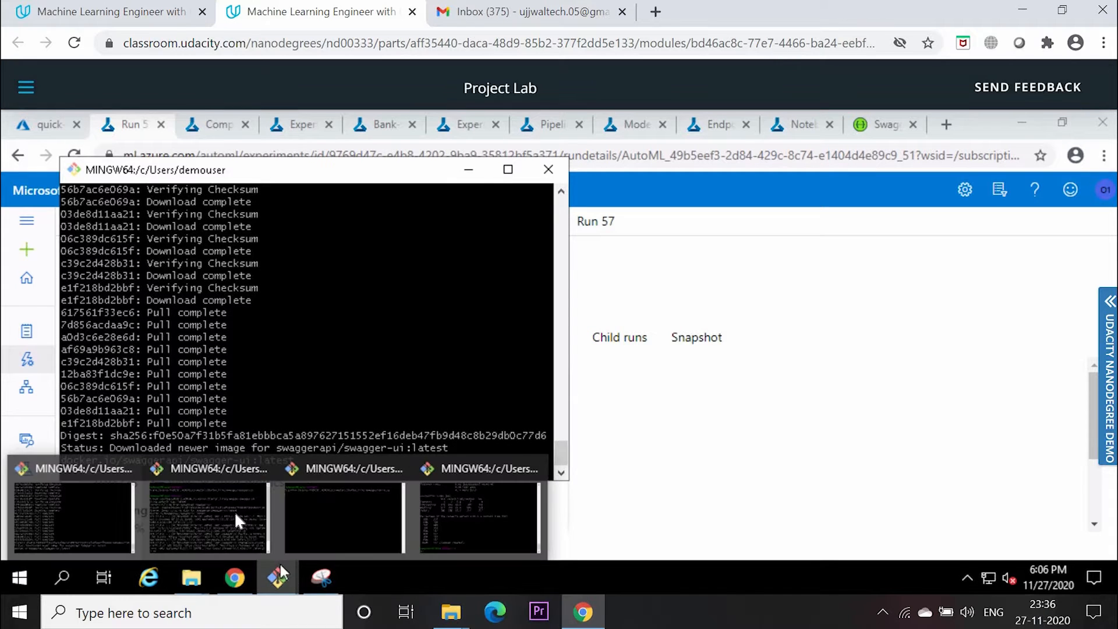
left_click(234, 511)
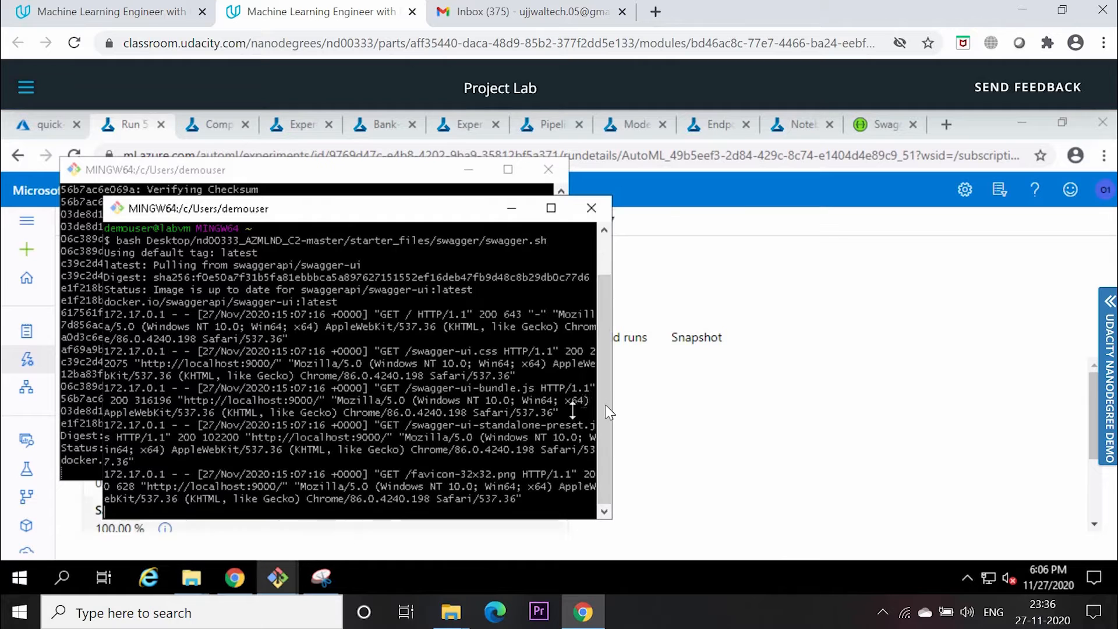
scroll(606, 357, "up", 2)
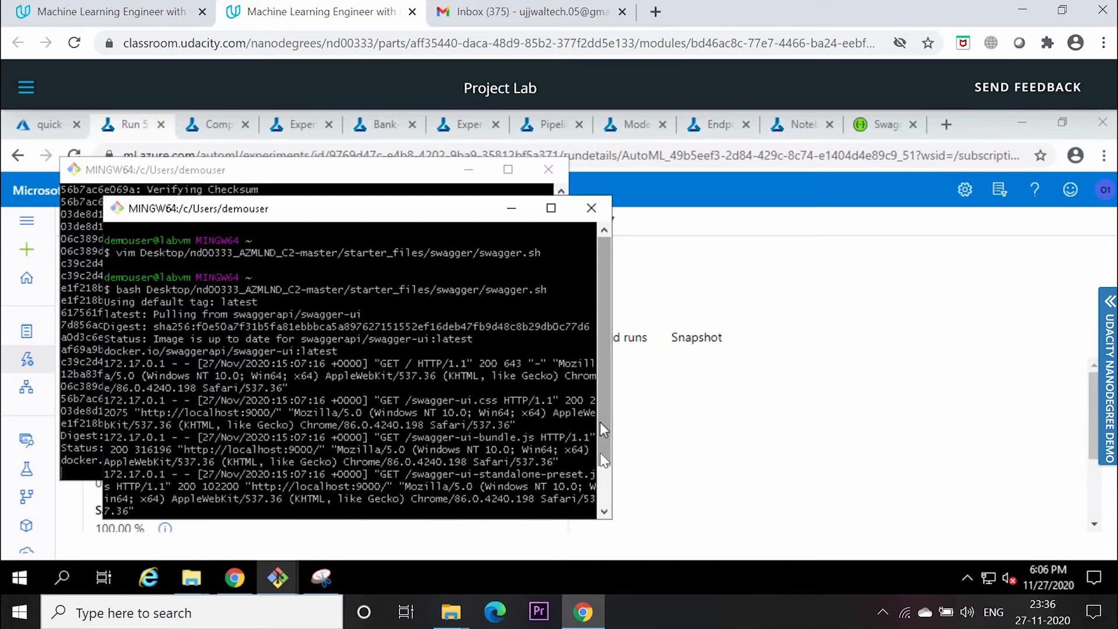
scroll(599, 443, "down", 2)
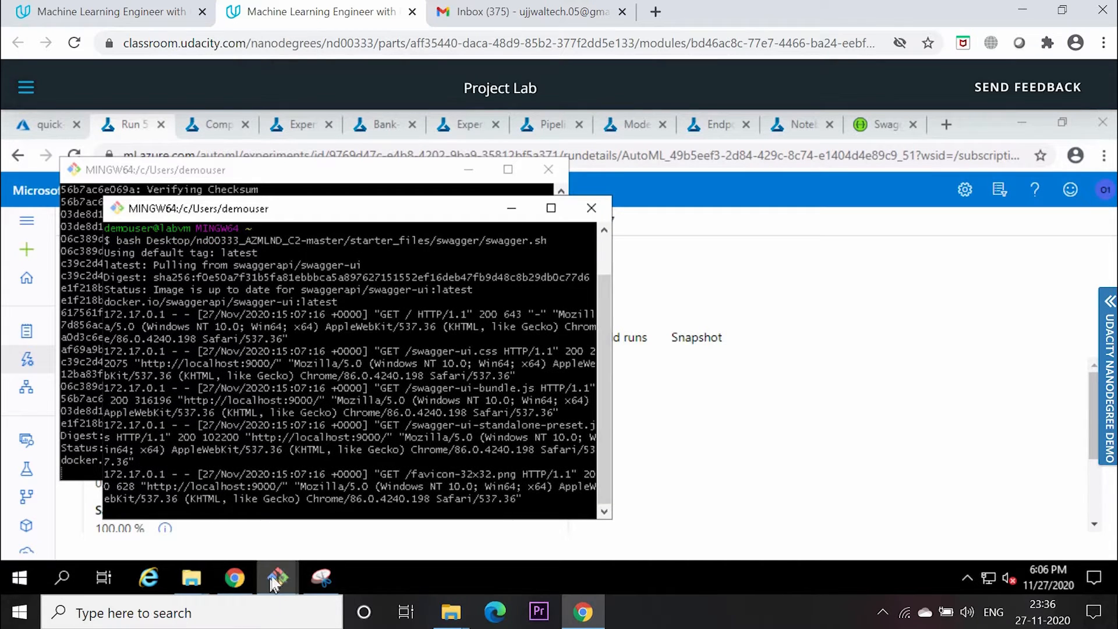
Bring up the Git Bash window with the benchmark output and look over its endpoint.py and ab commands from the start
mouse_move(274, 583)
left_click(306, 520)
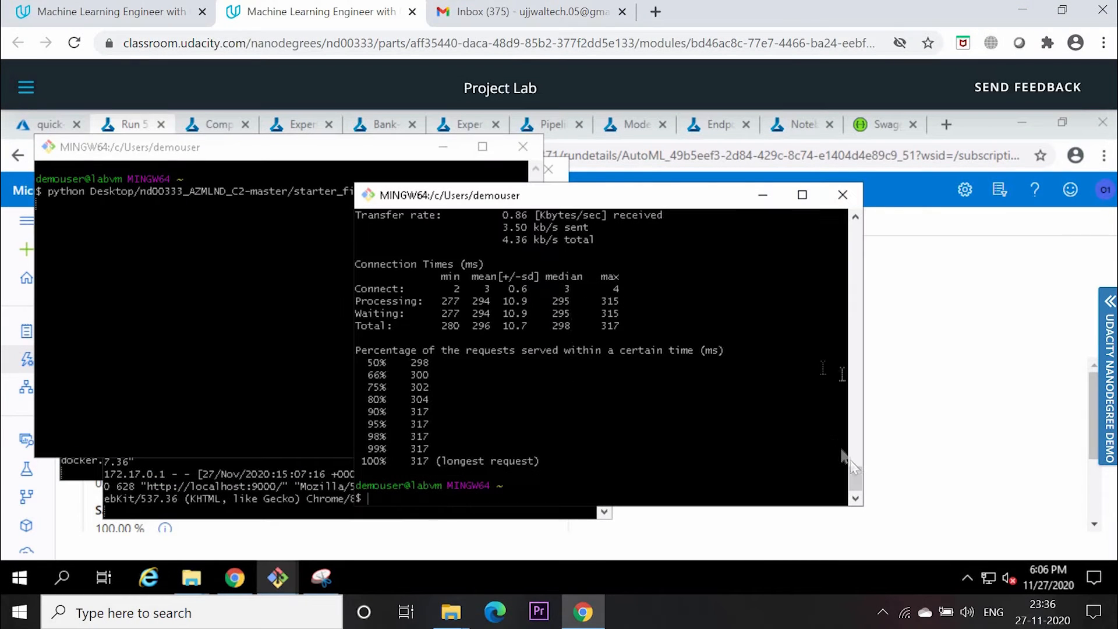
left_click_drag(858, 470, 852, 233)
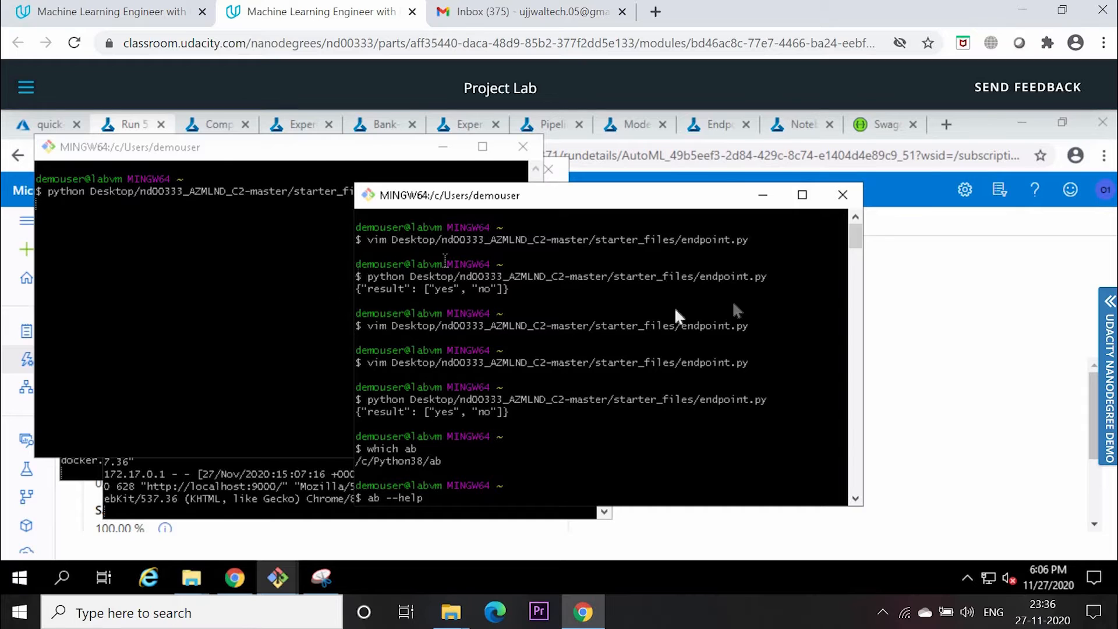
left_click(856, 499)
left_click(856, 499)
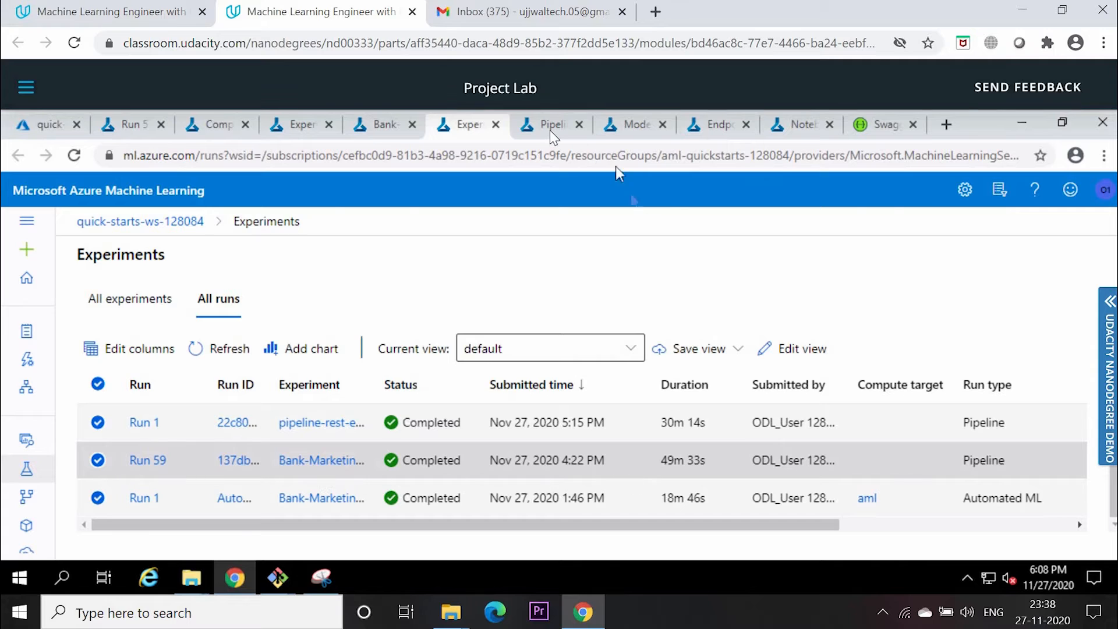
Check the workspace's pipeline runs and pipeline endpoints, and open the Bankmarketing Train endpoint
left_click(549, 130)
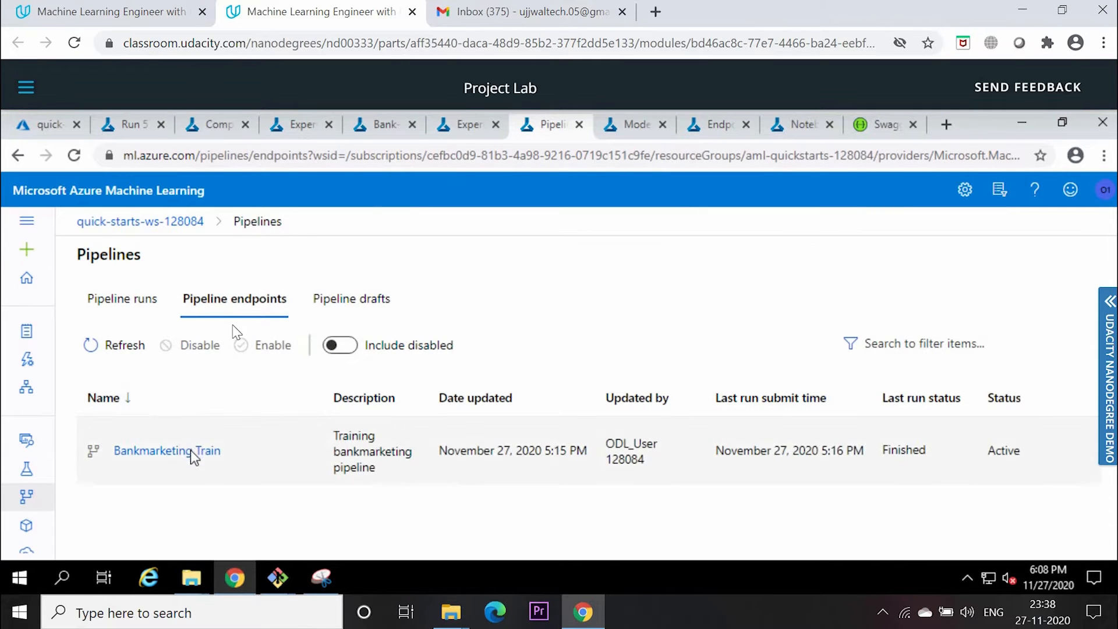
left_click(99, 305)
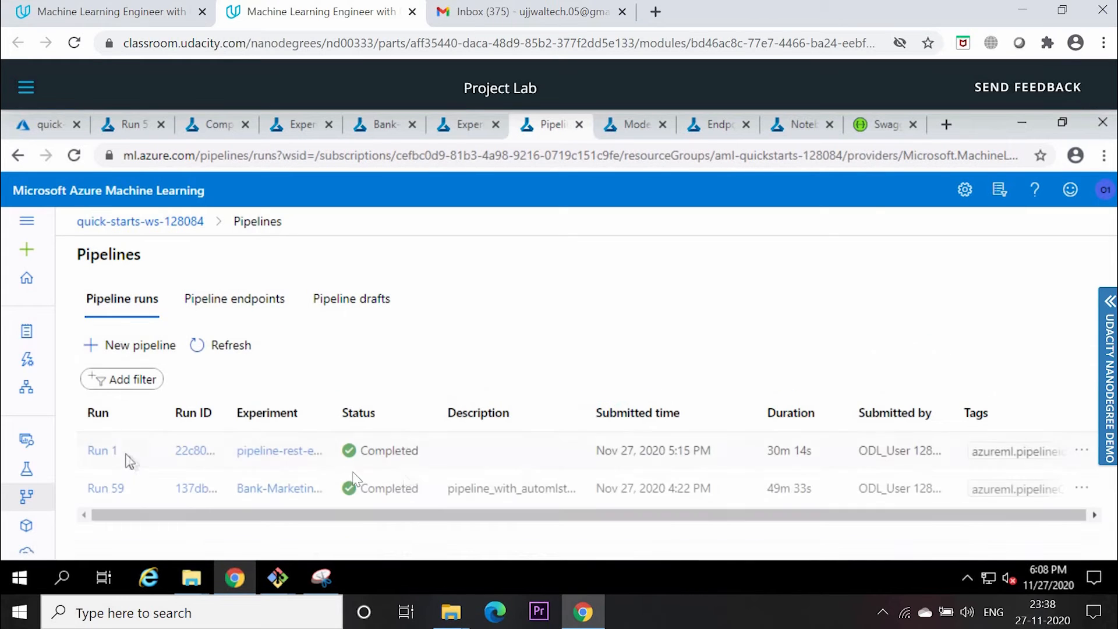
left_click(233, 306)
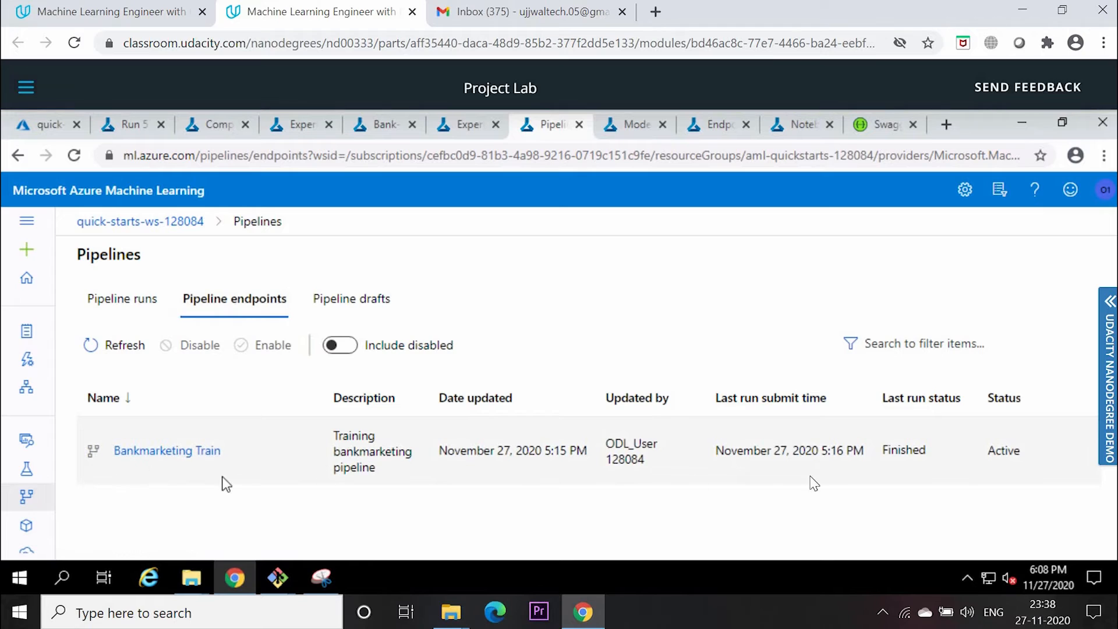
left_click(192, 452)
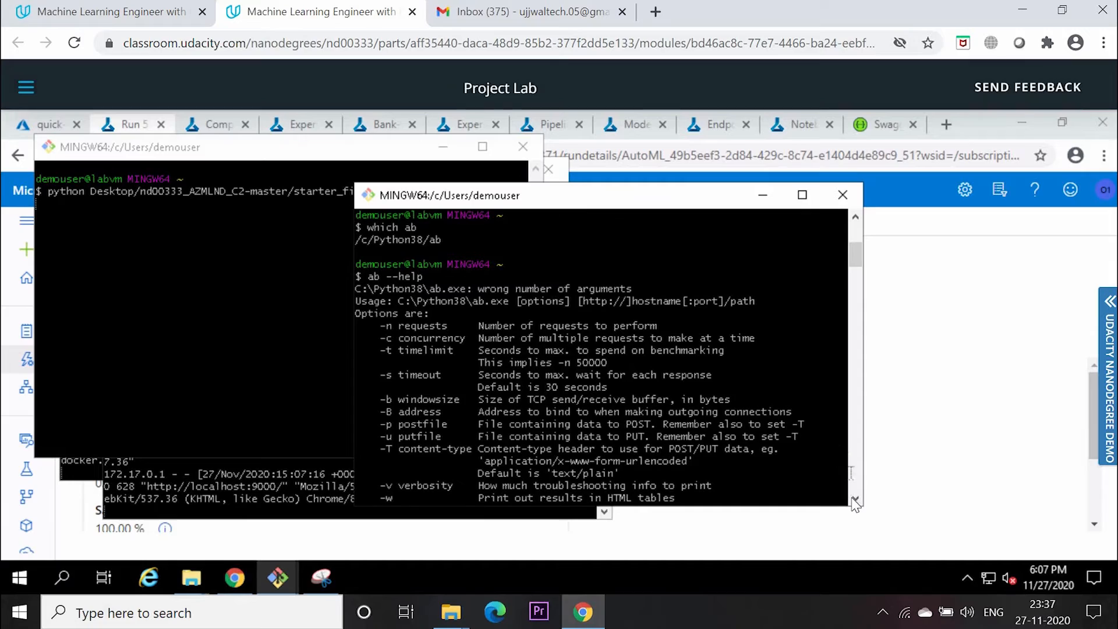
In the Git Bash window, read the ab --help options and the tail listing of benchmark.sh
scroll(855, 502, "down", 4)
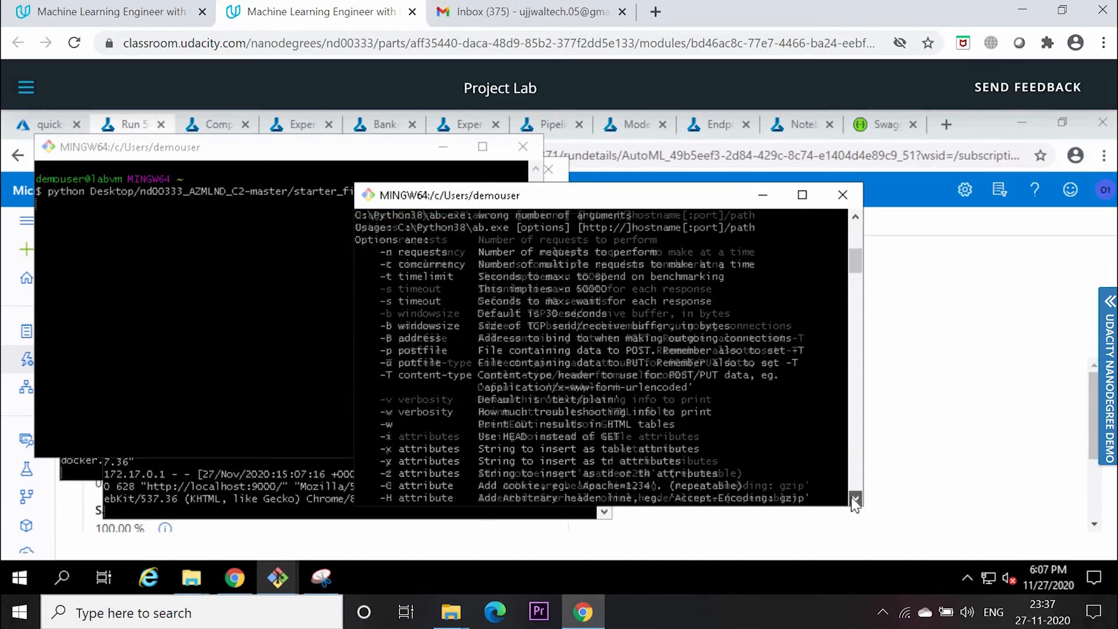
scroll(855, 502, "down", 5)
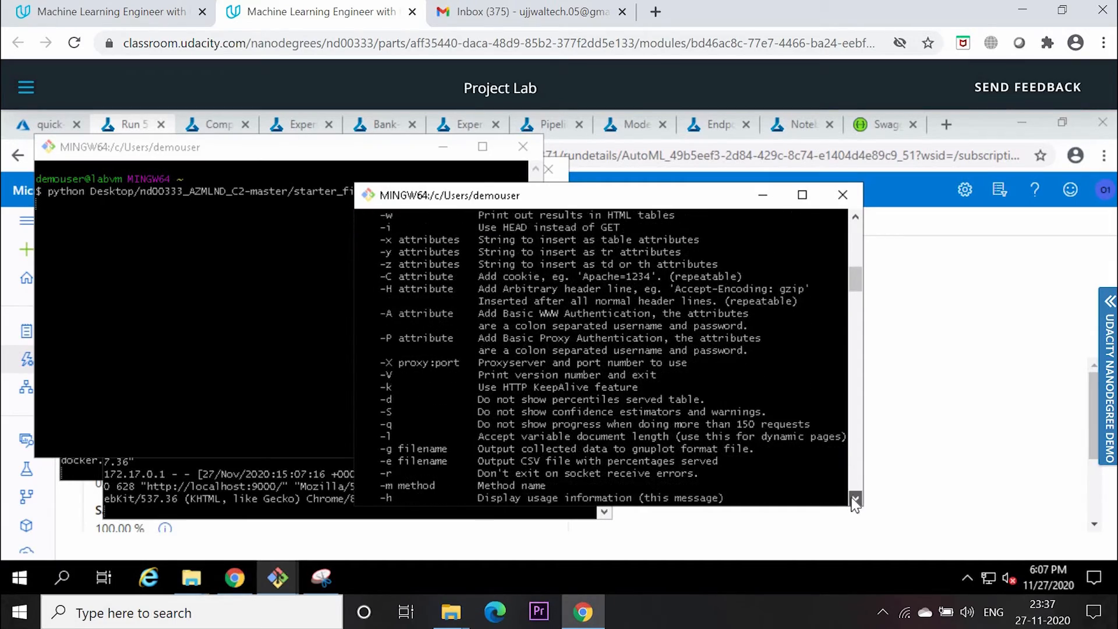
scroll(855, 502, "down", 4)
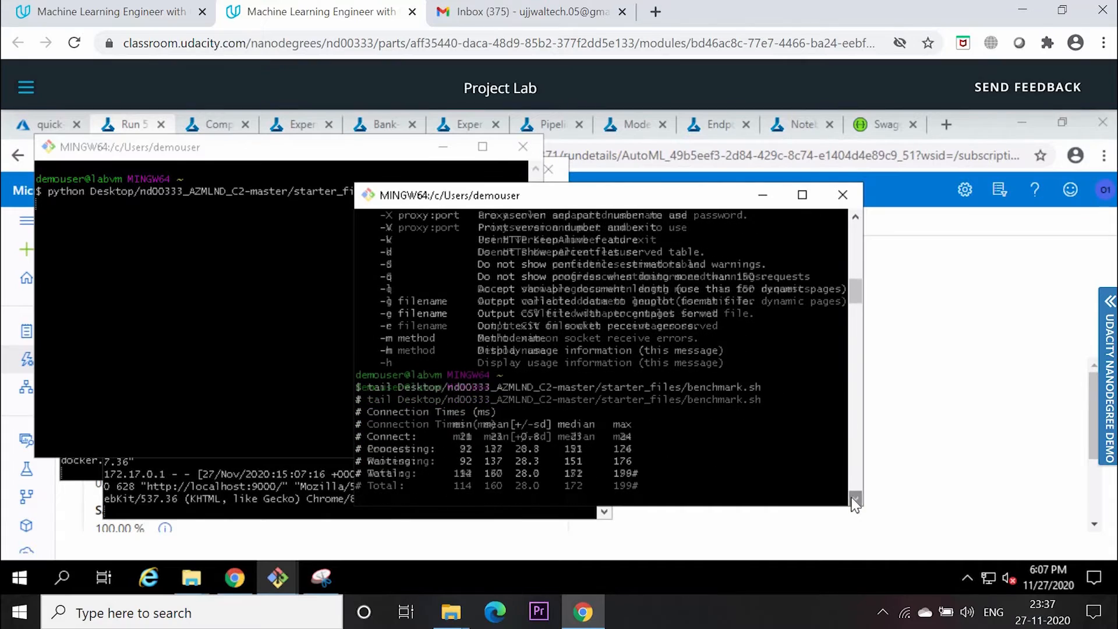
scroll(855, 502, "down", 4)
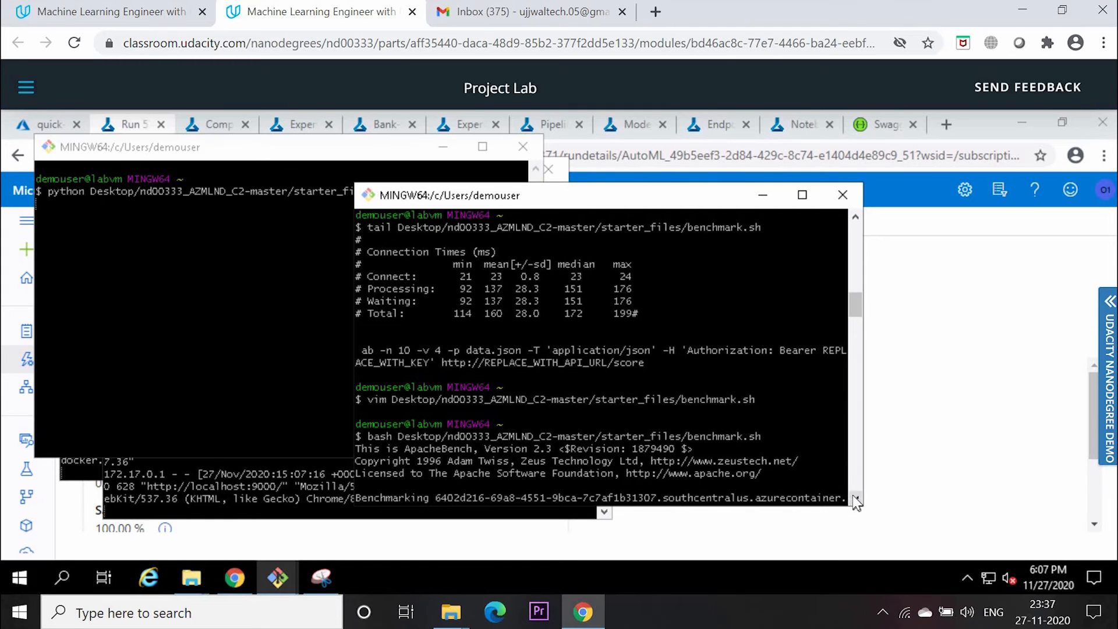
Read through the ApacheBench output of benchmark.sh, from the request responses to the connection times and percentile summary
scroll(855, 499, "down", 6)
scroll(855, 500, "down", 4)
scroll(854, 499, "down", 4)
scroll(854, 499, "down", 4)
scroll(854, 499, "down", 4)
scroll(855, 500, "down", 4)
scroll(855, 499, "down", 4)
scroll(855, 499, "down", 4)
scroll(855, 499, "down", 4)
scroll(855, 499, "down", 1)
scroll(855, 500, "down", 4)
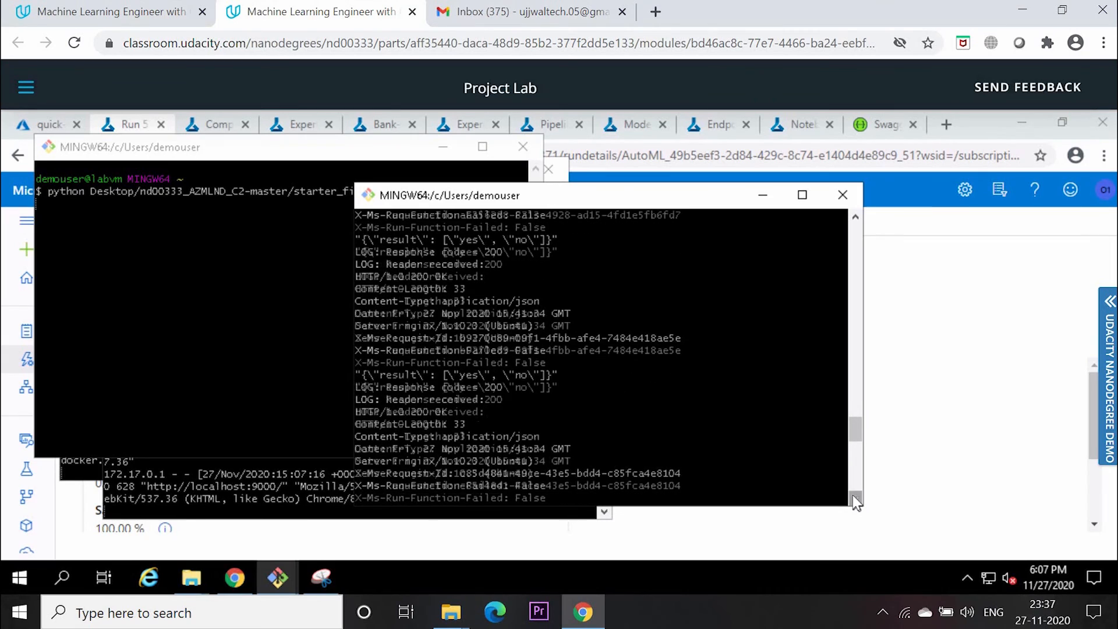
scroll(855, 500, "down", 4)
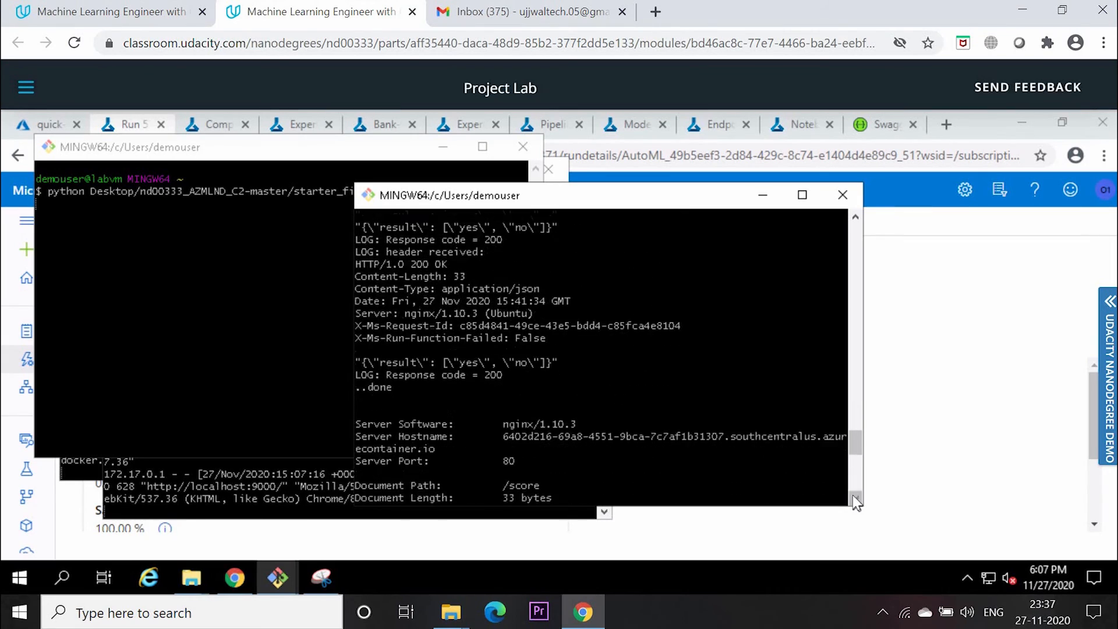
scroll(855, 500, "down", 4)
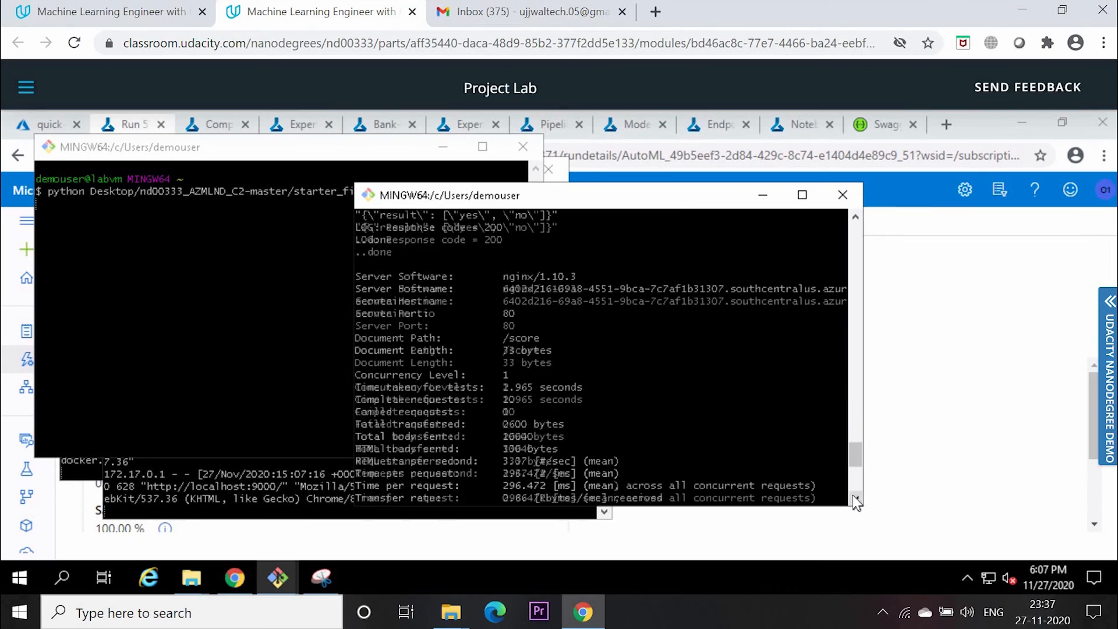
scroll(855, 500, "down", 4)
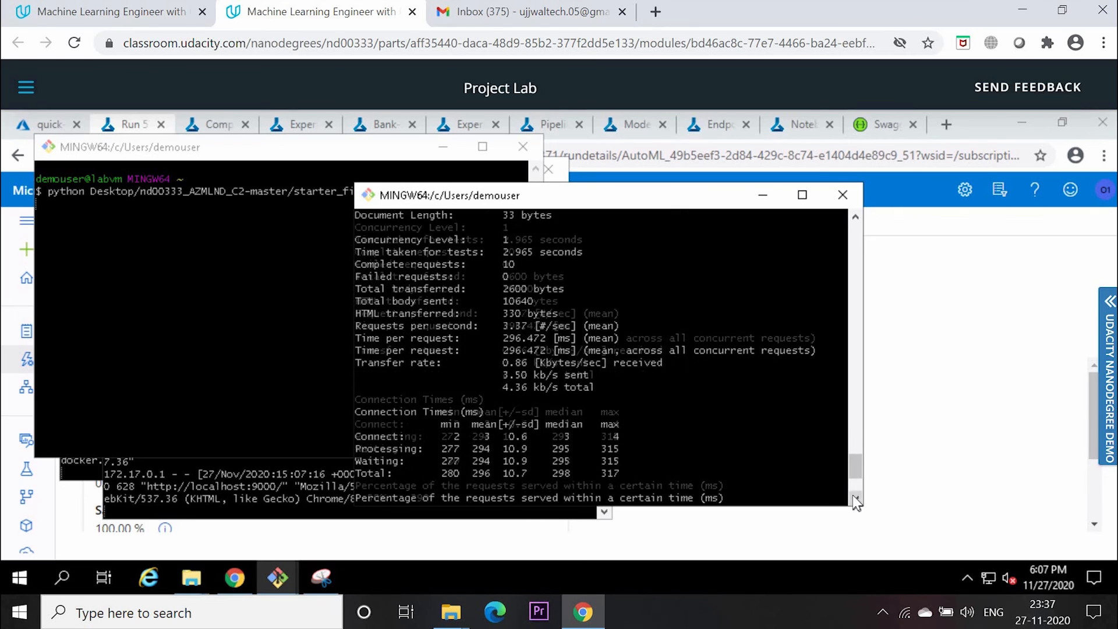
scroll(856, 500, "down", 3)
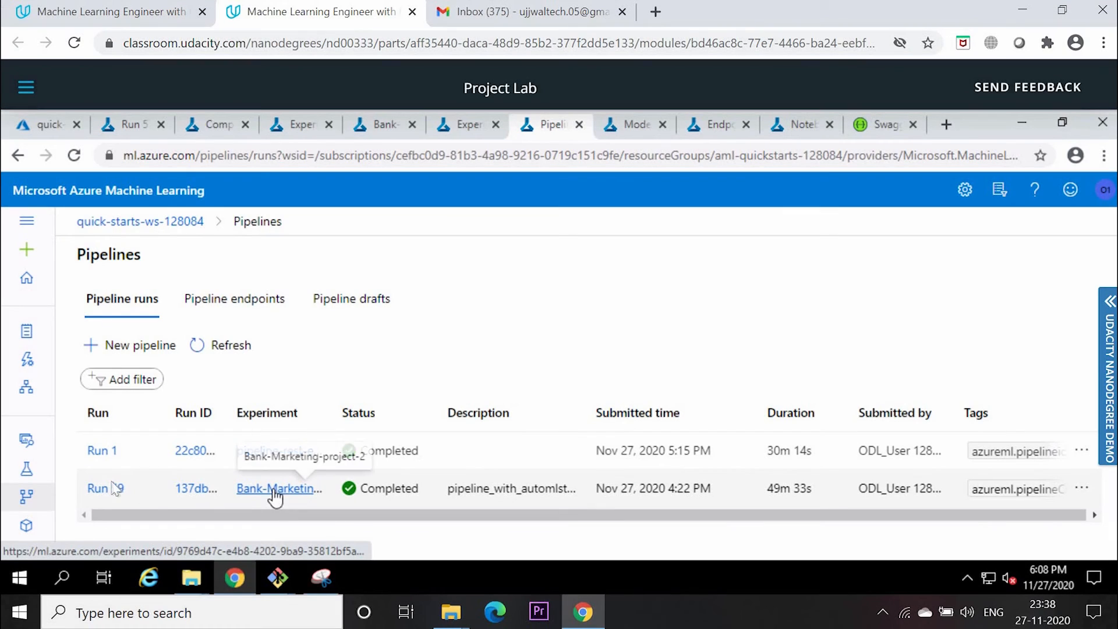
Open pipeline Run 59 of the Bank-Marketing-project-2 experiment from the pipeline runs list
left_click(112, 489)
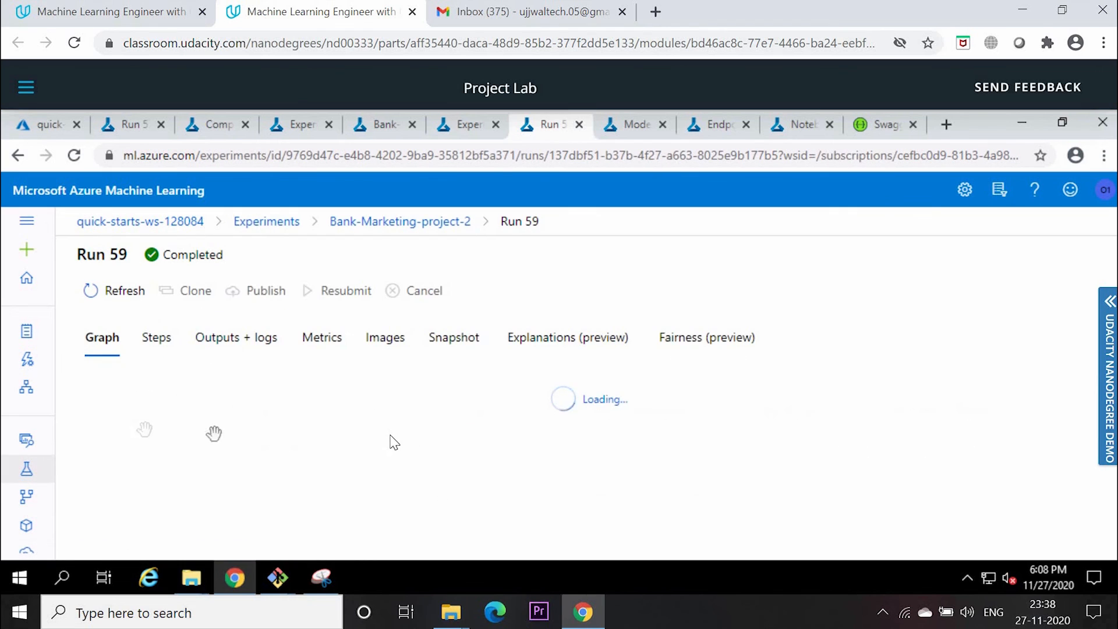